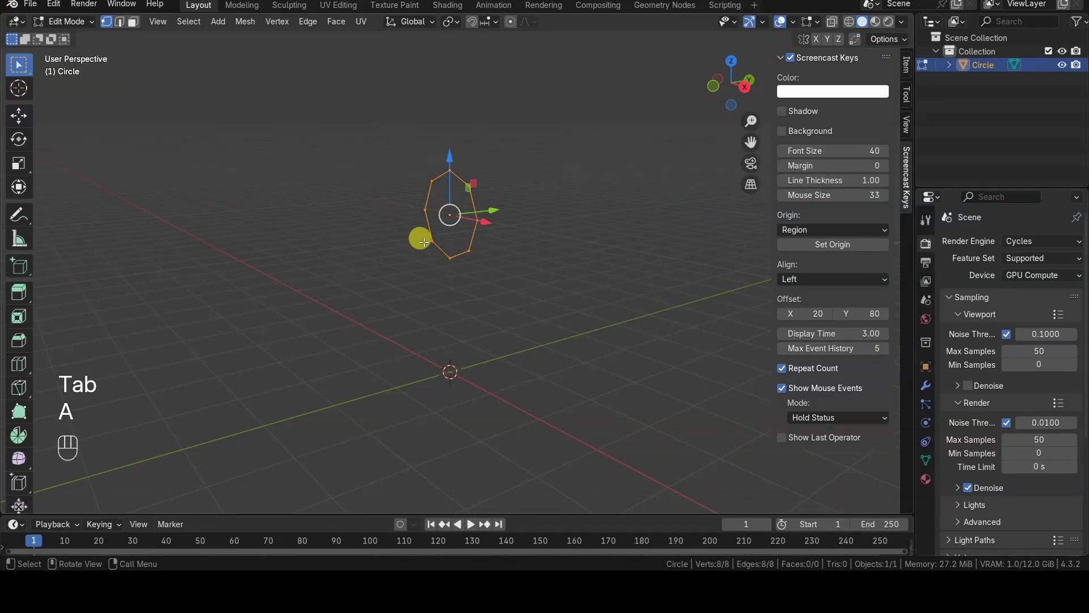
Step: From the side view, extrude the circle ring into four tube sections bending downward
{"action": "key", "text": "KP_3"}
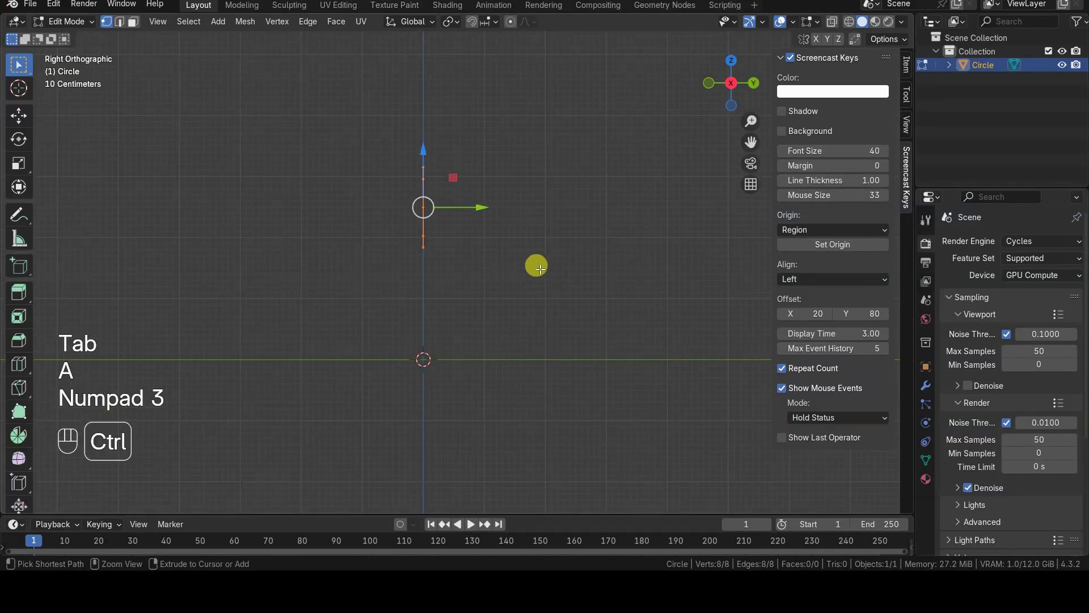
{"action": "right_click", "coordinate": [527, 271], "text": "ctrl"}
{"action": "right_click", "coordinate": [560, 353], "text": "ctrl"}
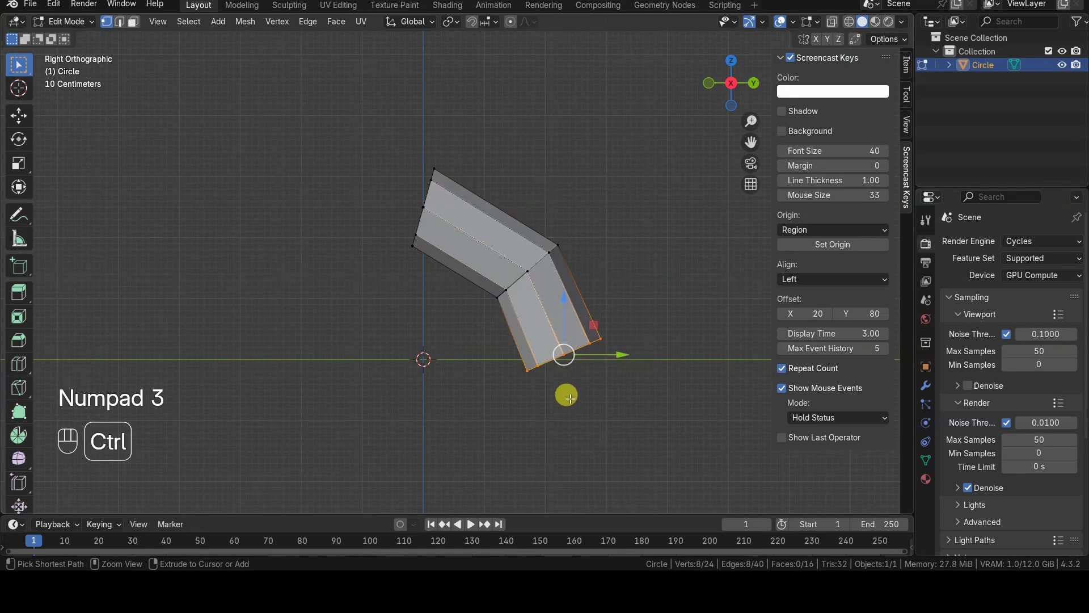
{"action": "right_click", "coordinate": [555, 433], "text": "ctrl"}
{"action": "right_click", "coordinate": [502, 489], "text": "ctrl"}
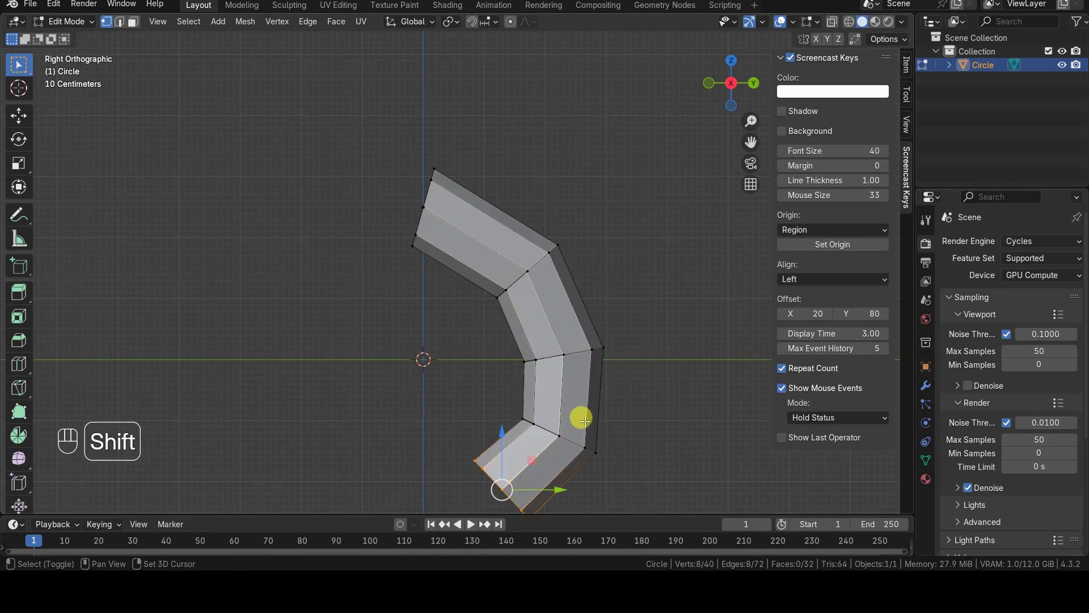
Step: Extend the tube left and back down with six more sections, then view it in perspective
{"action": "scroll", "coordinate": [579, 416], "scroll_direction": "down", "scroll_amount": 3, "text": "shift"}
{"action": "right_click", "coordinate": [435, 419], "text": "ctrl"}
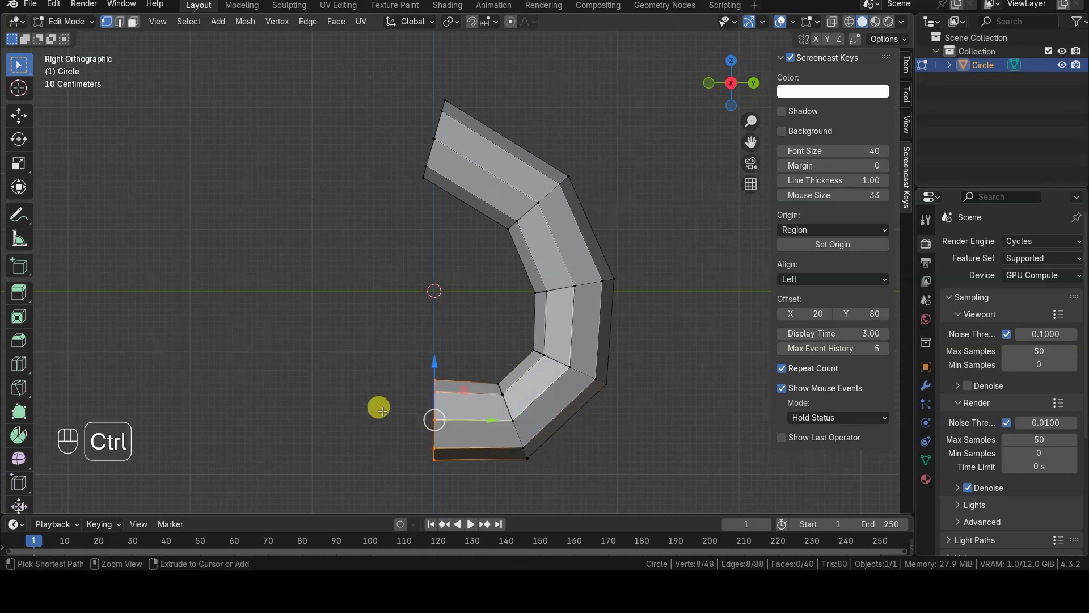
{"action": "right_click", "coordinate": [377, 406], "text": "ctrl"}
{"action": "right_click", "coordinate": [290, 402], "text": "ctrl"}
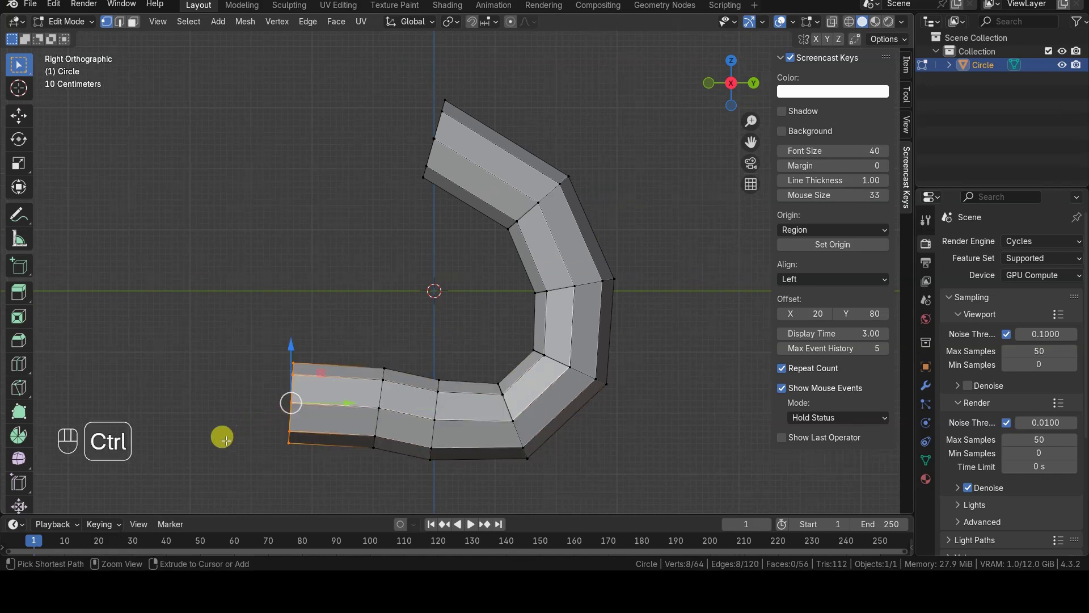
{"action": "right_click", "coordinate": [223, 439], "text": "ctrl"}
{"action": "scroll", "coordinate": [281, 402], "scroll_direction": "down", "scroll_amount": 2}
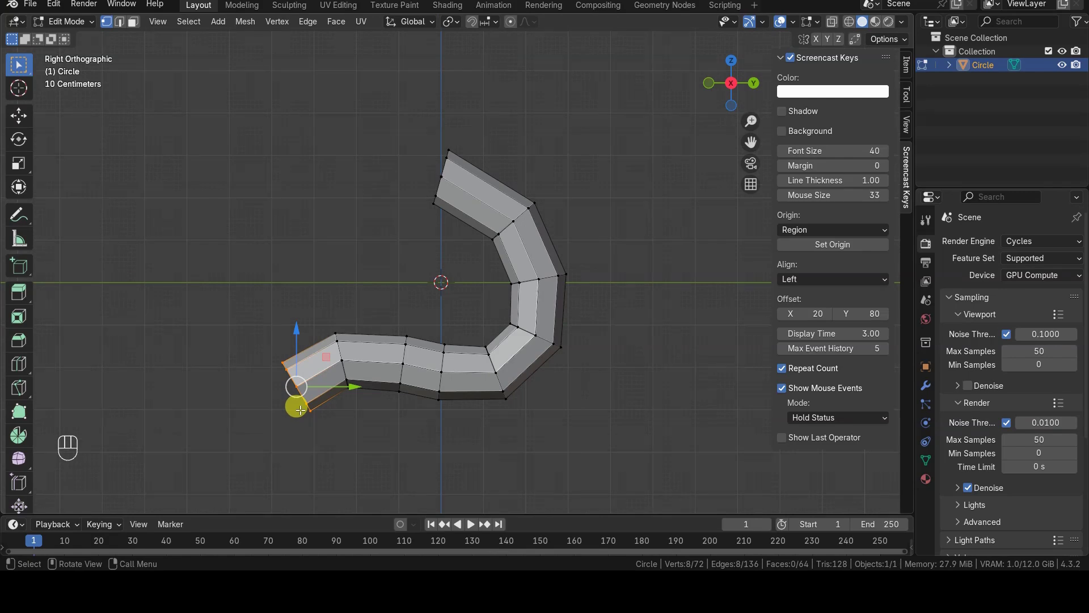
{"action": "right_click", "coordinate": [244, 458], "text": "ctrl"}
{"action": "scroll", "coordinate": [315, 486], "scroll_direction": "down", "scroll_amount": 2}
{"action": "right_click", "coordinate": [331, 458], "text": "ctrl"}
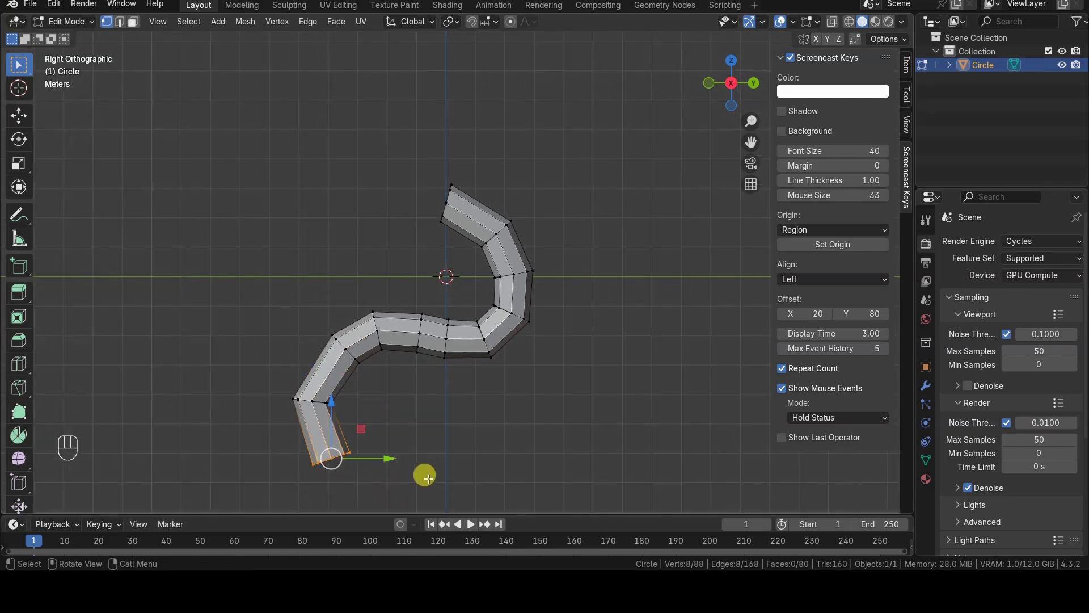
{"action": "middle_click_drag", "start_coordinate": [428, 478], "coordinate": [479, 414]}
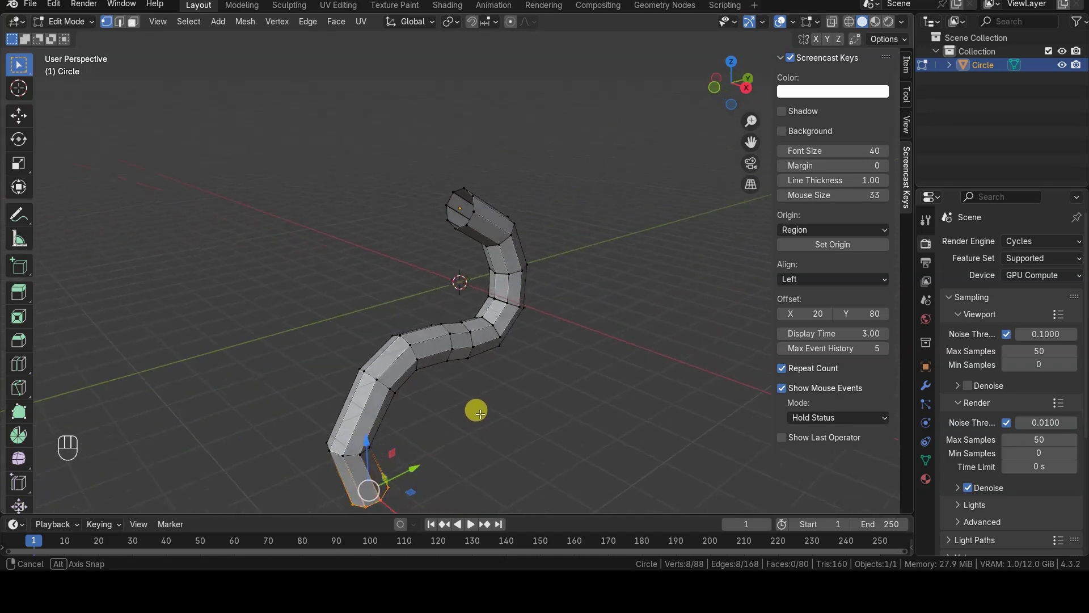
{"action": "middle_click_drag", "start_coordinate": [479, 415], "coordinate": [442, 384]}
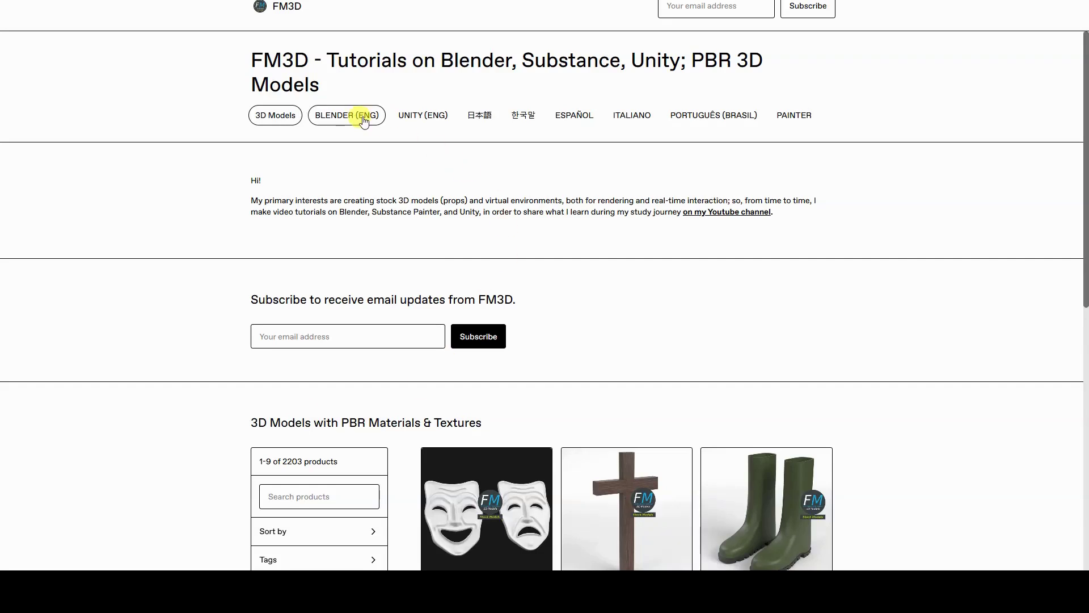
Step: Filter the FM3D store to BLENDER (ENG) and scroll through the tutorial products
{"action": "left_click", "coordinate": [363, 121]}
{"action": "left_click_drag", "start_coordinate": [1084, 150], "coordinate": [1084, 565]}
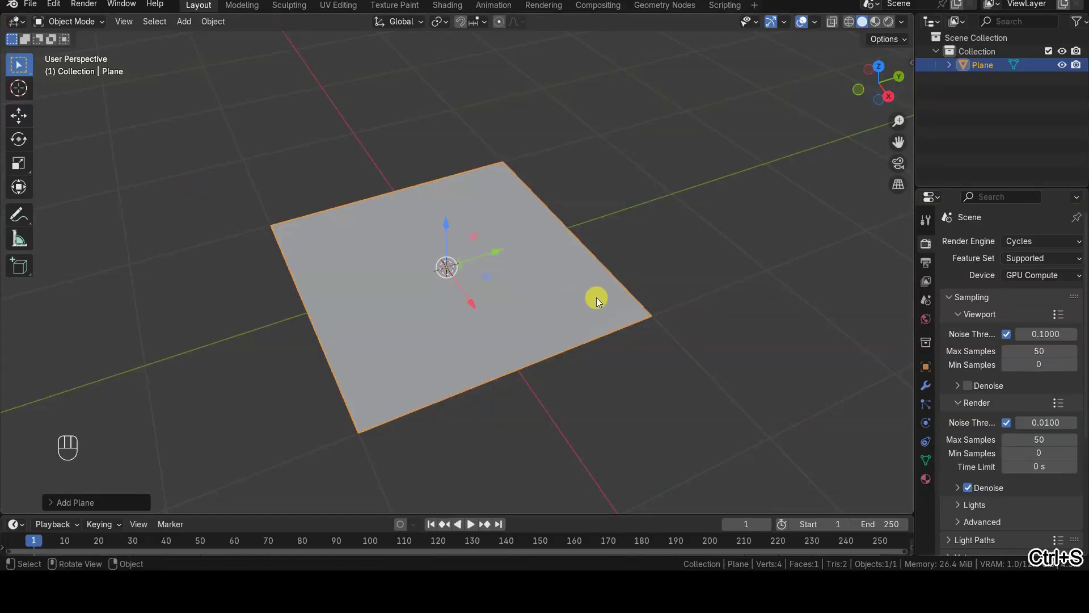
Step: Select a single corner vertex of the plane in Edit Mode and view it from Top
{"action": "key", "text": "Tab"}
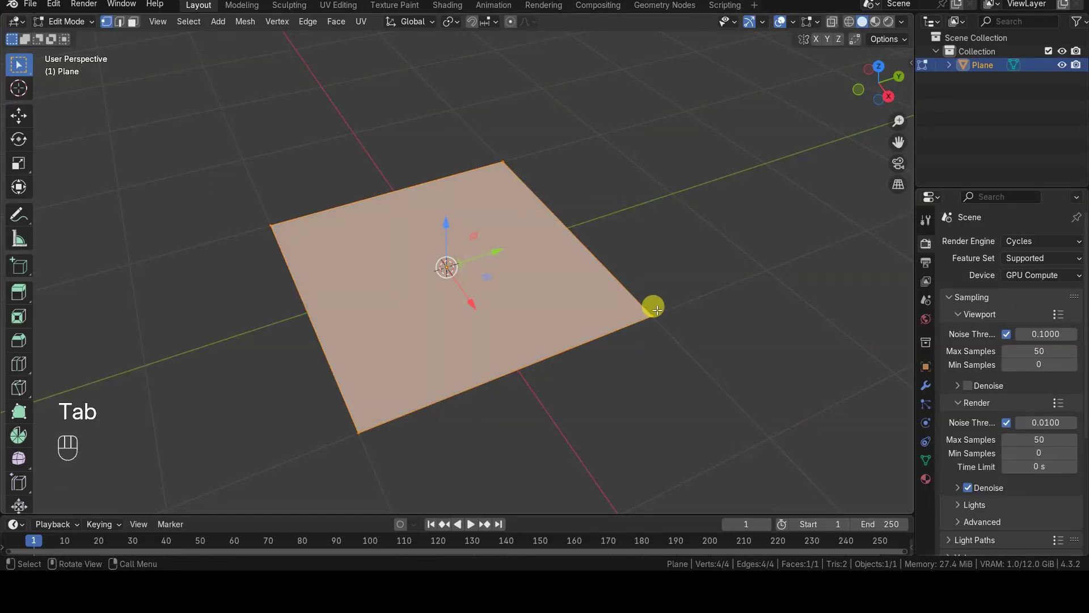
{"action": "left_click", "coordinate": [656, 310]}
{"action": "key", "text": "KP_7"}
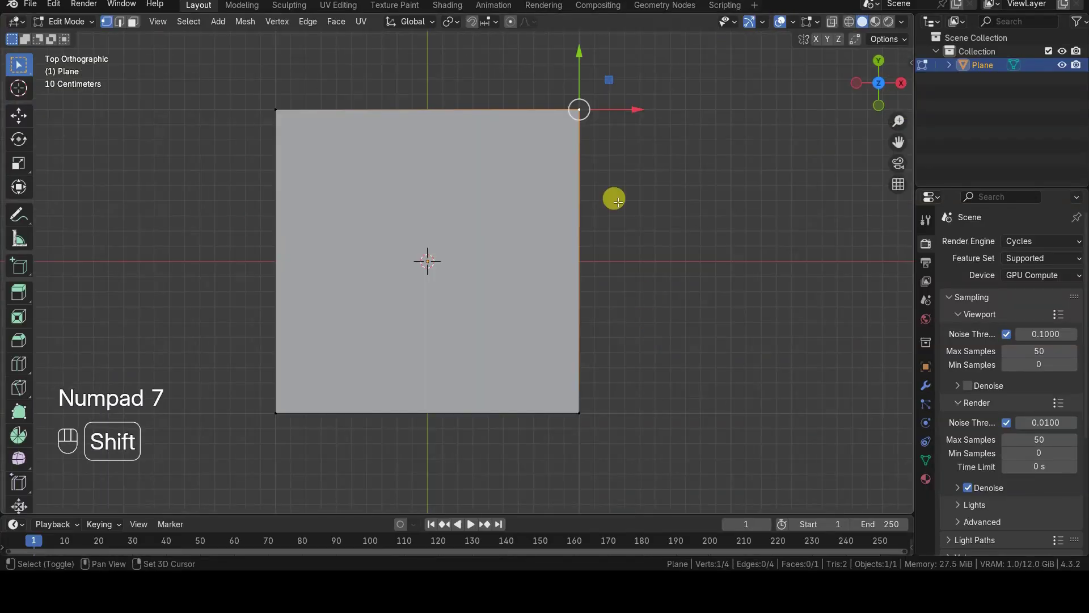
{"action": "middle_click_drag", "start_coordinate": [618, 203], "coordinate": [494, 365], "text": "shift"}
{"action": "scroll", "coordinate": [493, 368], "scroll_direction": "up", "scroll_amount": 2}
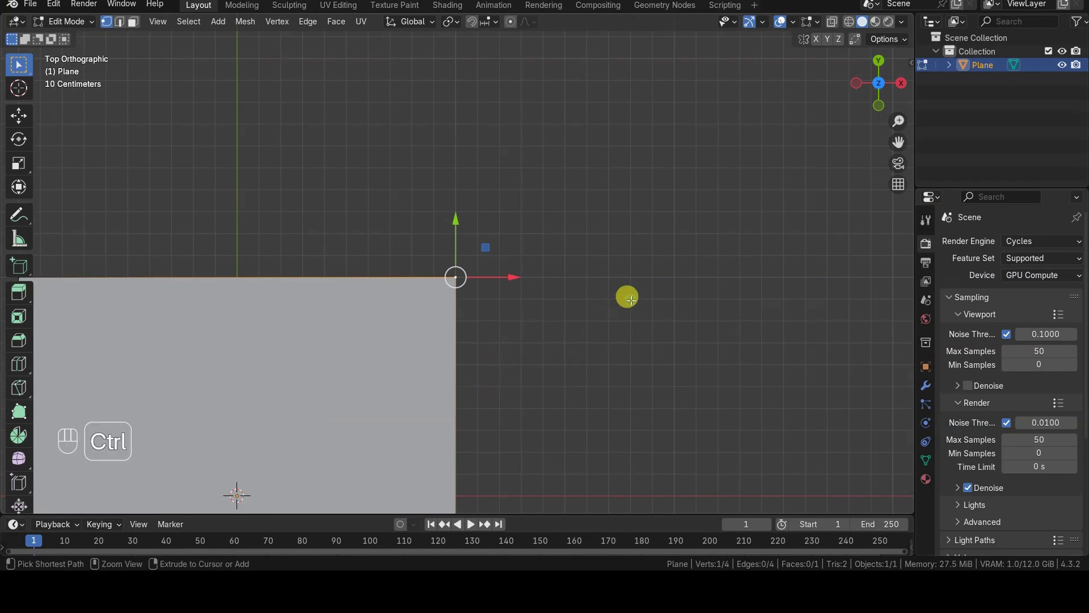
Step: Extrude a zig-zag chain of seven vertices out from the corner
{"action": "right_click", "coordinate": [625, 256], "text": "ctrl"}
{"action": "right_click", "coordinate": [671, 336], "text": "ctrl"}
{"action": "right_click", "coordinate": [771, 432], "text": "ctrl"}
{"action": "right_click", "coordinate": [808, 330], "text": "ctrl"}
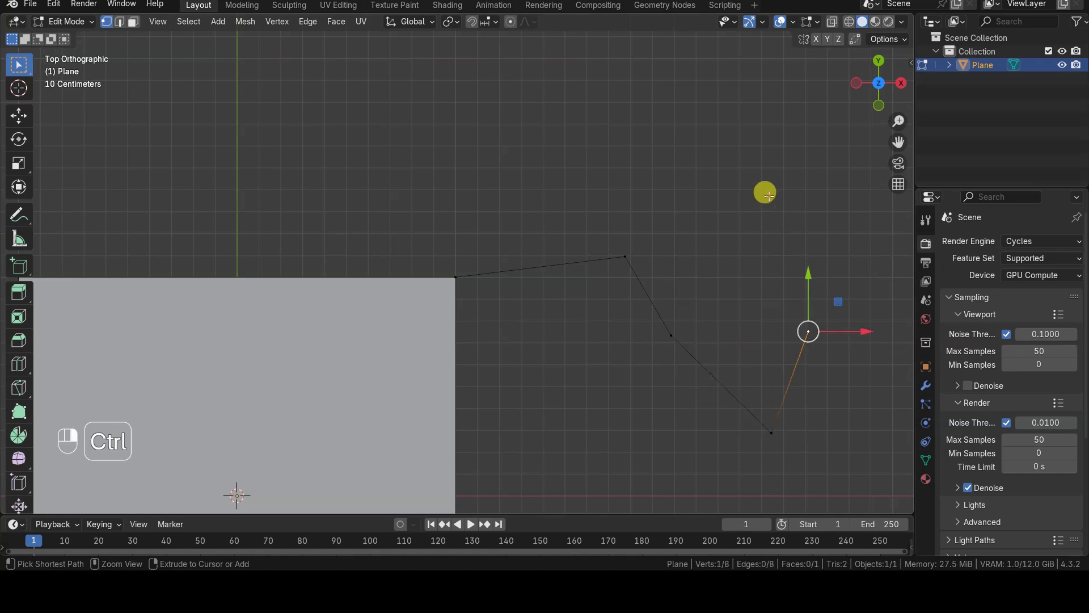
{"action": "right_click", "coordinate": [769, 196], "text": "ctrl"}
{"action": "right_click", "coordinate": [626, 173], "text": "ctrl"}
{"action": "right_click", "coordinate": [489, 173], "text": "ctrl"}
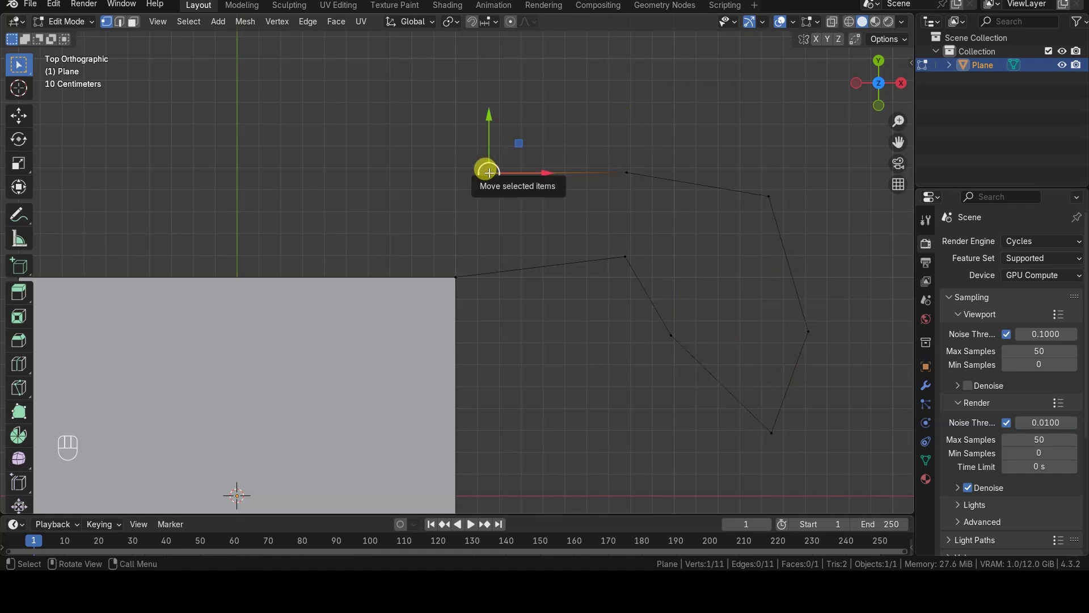
Step: Lift two chain vertices off the plane in 3D, then add three more from Top view
{"action": "mouse_move", "coordinate": [583, 367]}
{"action": "middle_mouse_down"}
{"action": "mouse_move", "coordinate": [539, 309]}
{"action": "mouse_move", "coordinate": [545, 289]}
{"action": "mouse_move", "coordinate": [528, 306]}
{"action": "mouse_move", "coordinate": [615, 311]}
{"action": "middle_mouse_up"}
{"action": "right_click", "coordinate": [446, 205], "text": "ctrl"}
{"action": "right_click", "coordinate": [606, 152], "text": "ctrl"}
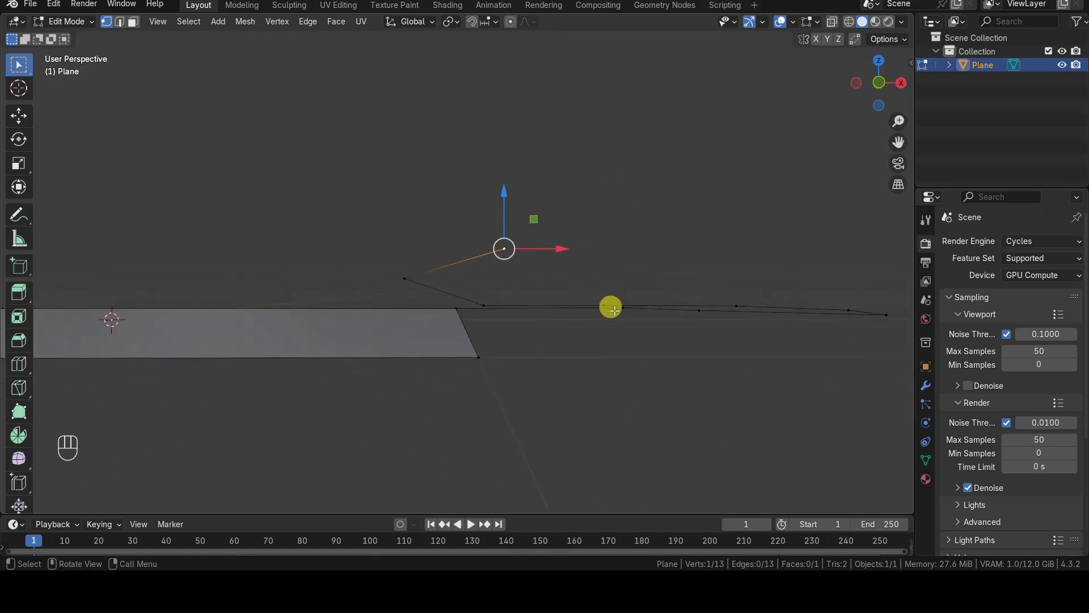
{"action": "key", "text": "KP_1"}
{"action": "key", "text": "KP_7"}
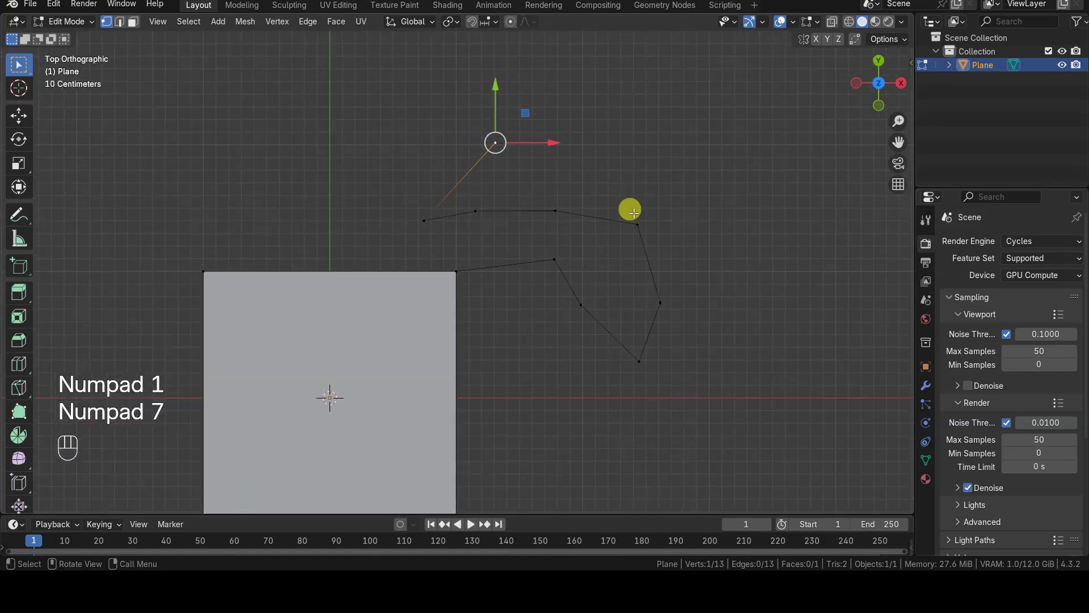
{"action": "right_click", "coordinate": [616, 176], "text": "ctrl"}
{"action": "right_click", "coordinate": [722, 130], "text": "ctrl"}
{"action": "right_click", "coordinate": [784, 223], "text": "ctrl"}
{"action": "key", "text": "KP_1"}
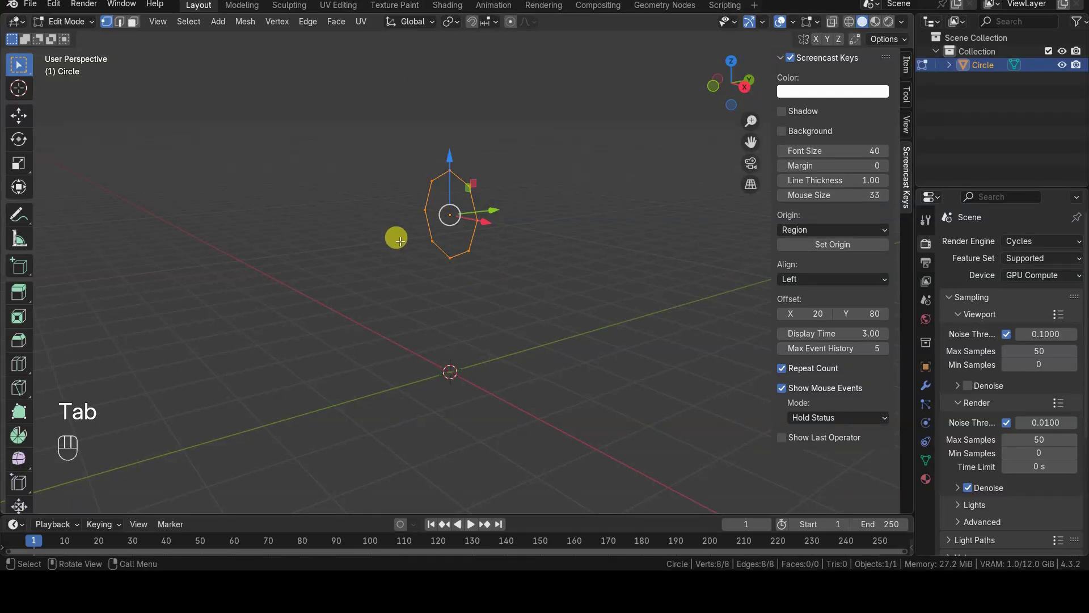
Step: Select the whole circle and, from the side view, extrude four tube sections bending downward
{"action": "key", "text": "a"}
{"action": "key", "text": "KP_3"}
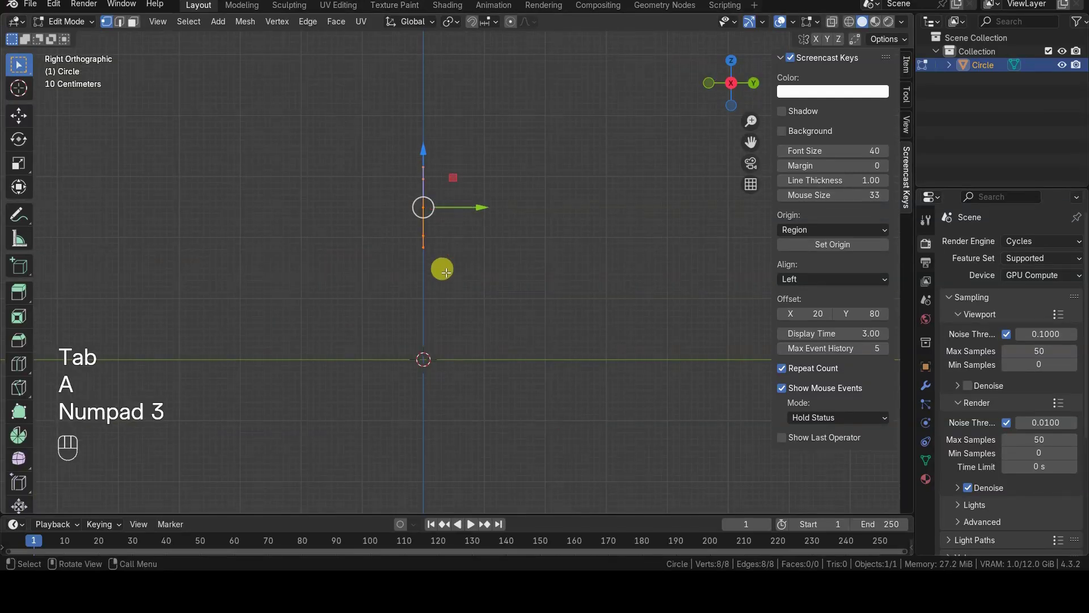
{"action": "right_click", "coordinate": [527, 270], "text": "ctrl"}
{"action": "right_click", "coordinate": [561, 350], "text": "ctrl"}
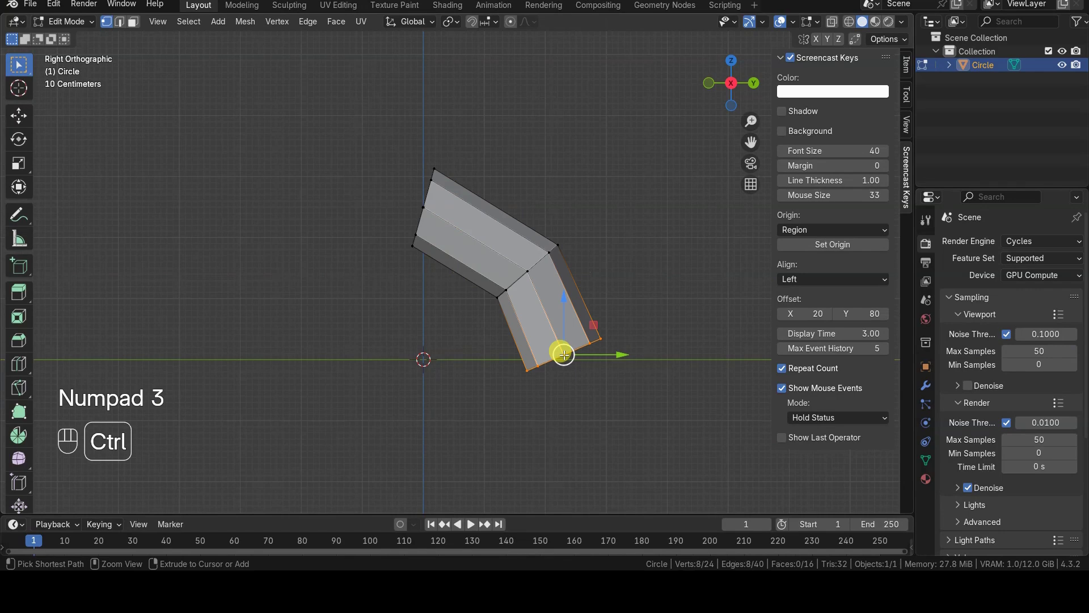
{"action": "right_click", "coordinate": [559, 437], "text": "ctrl"}
{"action": "right_click", "coordinate": [502, 489], "text": "ctrl"}
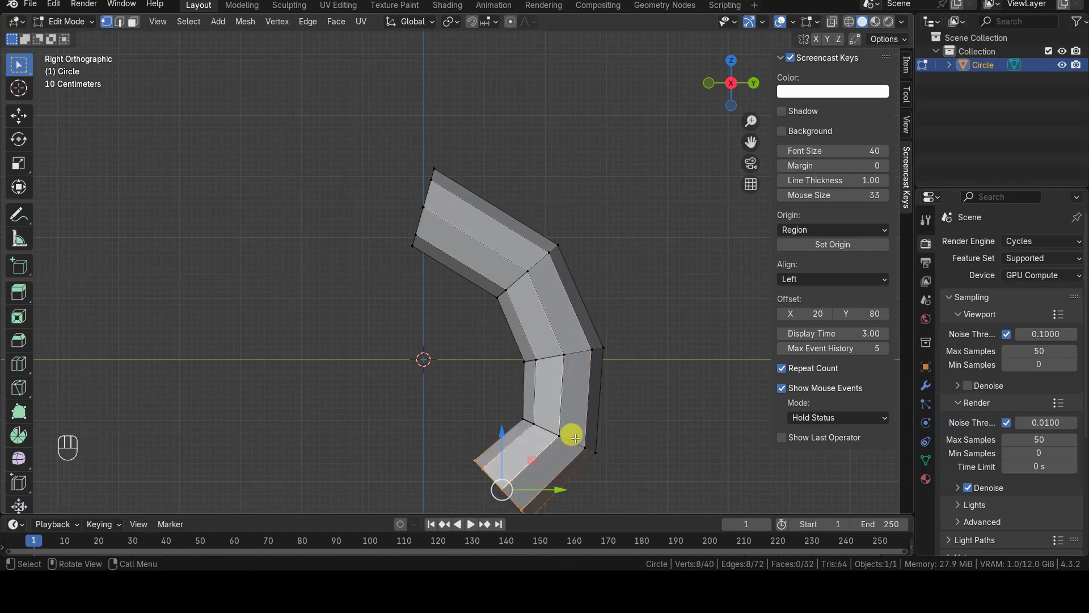
Step: Extend the tube left and down with six more sections, then view it in perspective
{"action": "middle_click_drag", "start_coordinate": [571, 433], "coordinate": [582, 365], "text": "shift"}
{"action": "right_click", "coordinate": [434, 418], "text": "ctrl"}
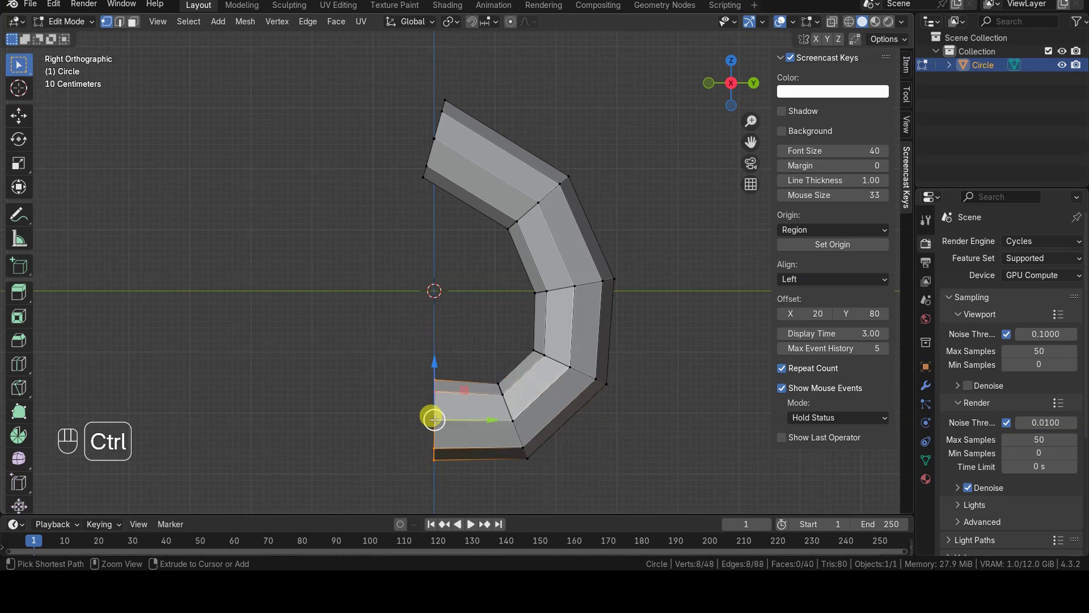
{"action": "right_click", "coordinate": [379, 408], "text": "ctrl"}
{"action": "right_click", "coordinate": [291, 402], "text": "ctrl"}
{"action": "right_click", "coordinate": [226, 441], "text": "ctrl"}
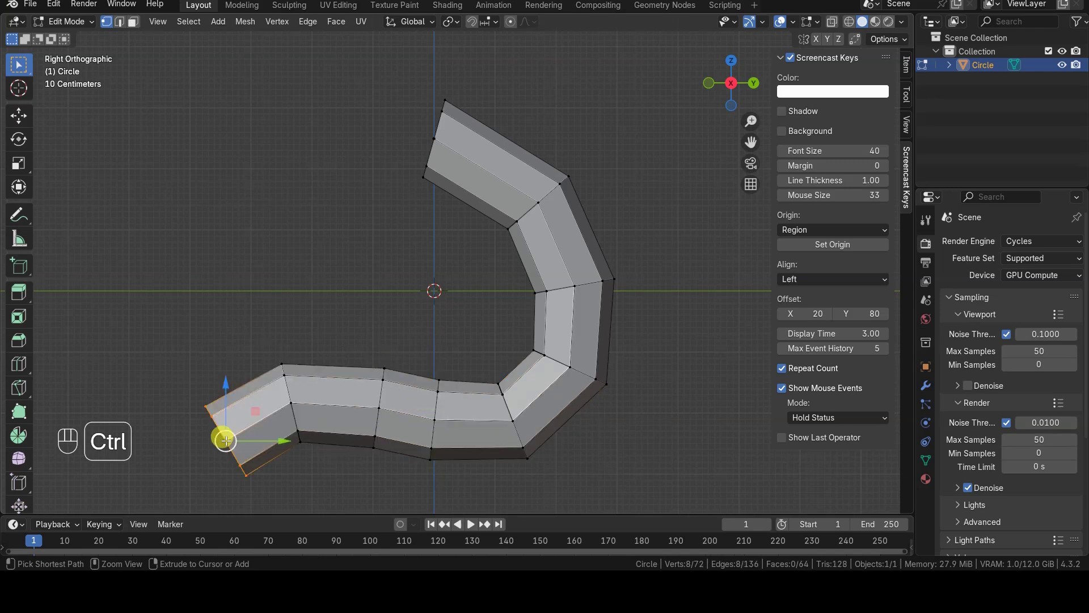
{"action": "scroll", "coordinate": [264, 438], "scroll_direction": "down", "scroll_amount": 2}
{"action": "right_click", "coordinate": [243, 457], "text": "ctrl"}
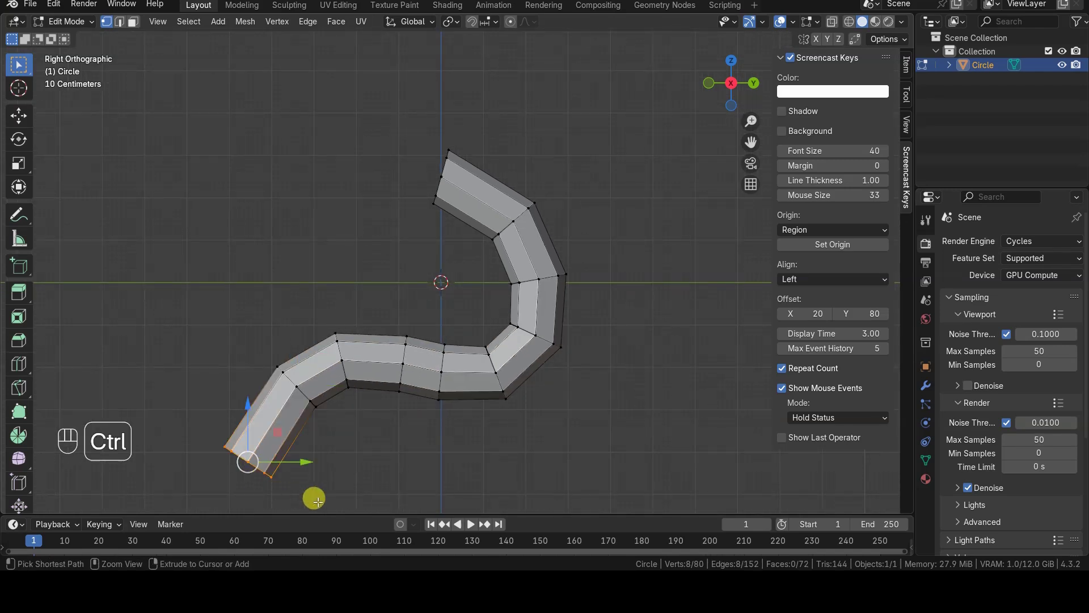
{"action": "scroll", "coordinate": [324, 488], "scroll_direction": "down", "scroll_amount": 2}
{"action": "right_click", "coordinate": [347, 478], "text": "ctrl"}
{"action": "mouse_move", "coordinate": [414, 475]}
{"action": "middle_mouse_down"}
{"action": "mouse_move", "coordinate": [576, 406]}
{"action": "mouse_move", "coordinate": [525, 413]}
{"action": "mouse_move", "coordinate": [396, 382]}
{"action": "mouse_move", "coordinate": [445, 388]}
{"action": "middle_mouse_up"}
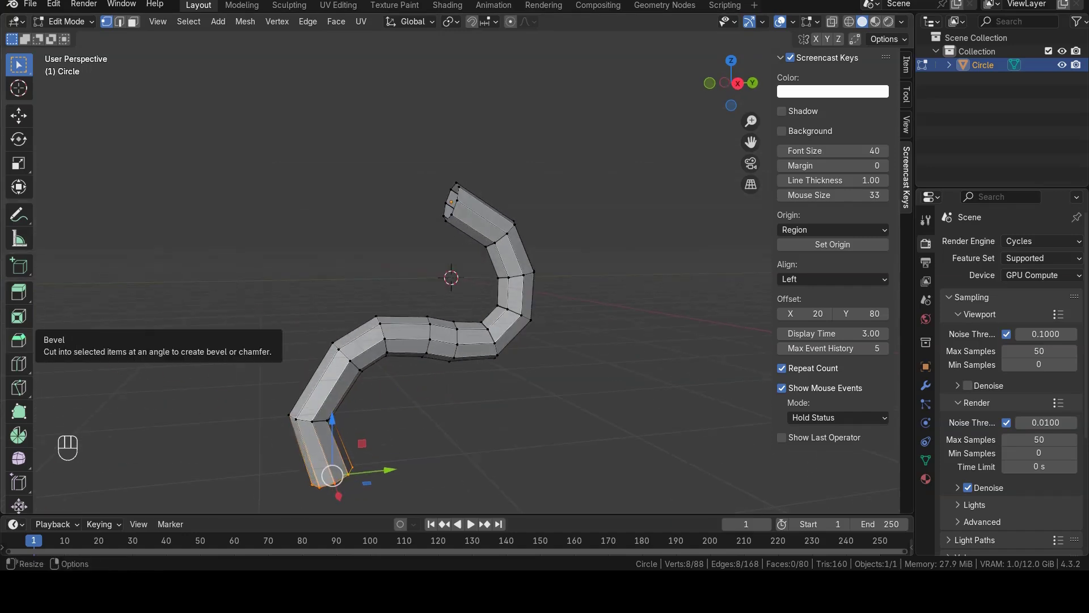
Step: Frame the tube's lower end in side view, then try a bent extrusion and undo it
{"action": "key", "text": "KP_1"}
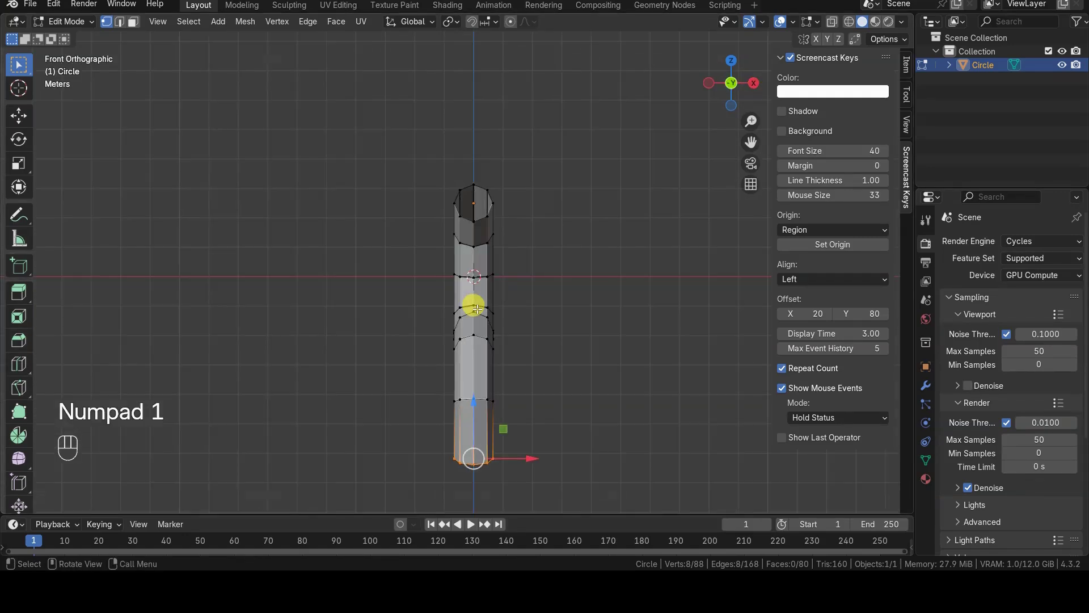
{"action": "key", "text": "KP_3"}
{"action": "middle_click_drag", "start_coordinate": [474, 304], "coordinate": [454, 309], "text": "shift"}
{"action": "scroll", "coordinate": [448, 303], "scroll_direction": "up", "scroll_amount": 5}
{"action": "scroll", "coordinate": [443, 302], "scroll_direction": "up", "scroll_amount": 2}
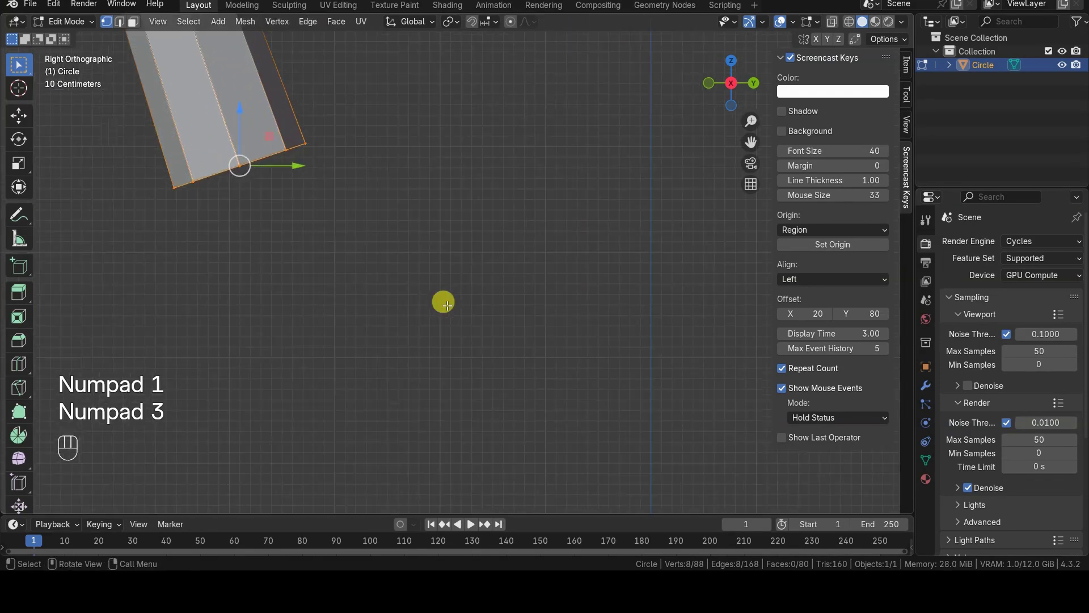
{"action": "right_click", "coordinate": [400, 257], "text": "ctrl"}
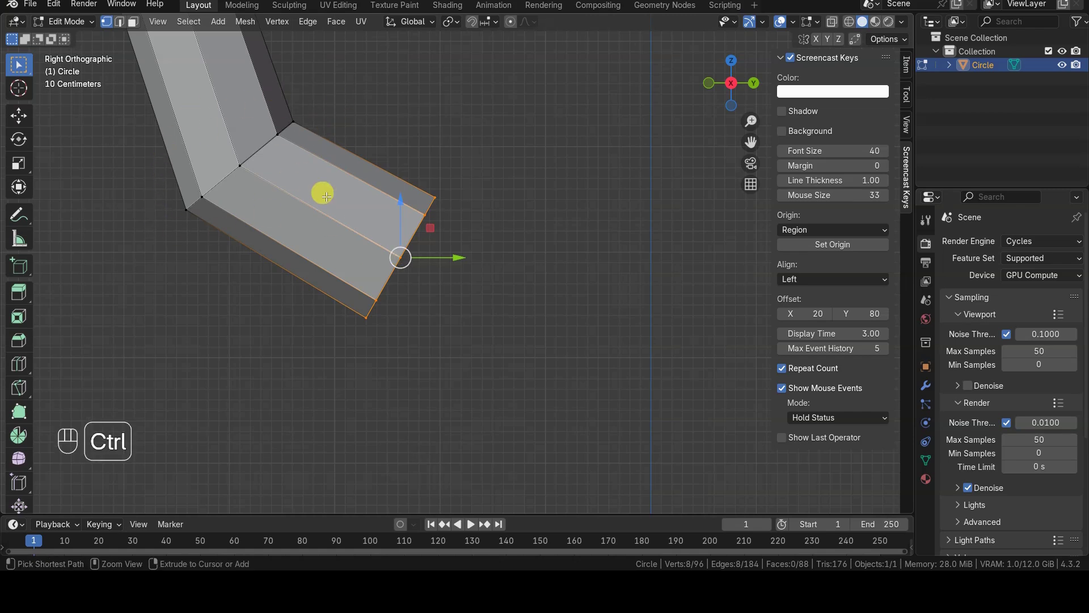
{"action": "key", "text": "ctrl+z"}
Step: Try three more extrusions of the end loop, undoing each one
{"action": "right_click", "coordinate": [422, 269], "text": "ctrl"}
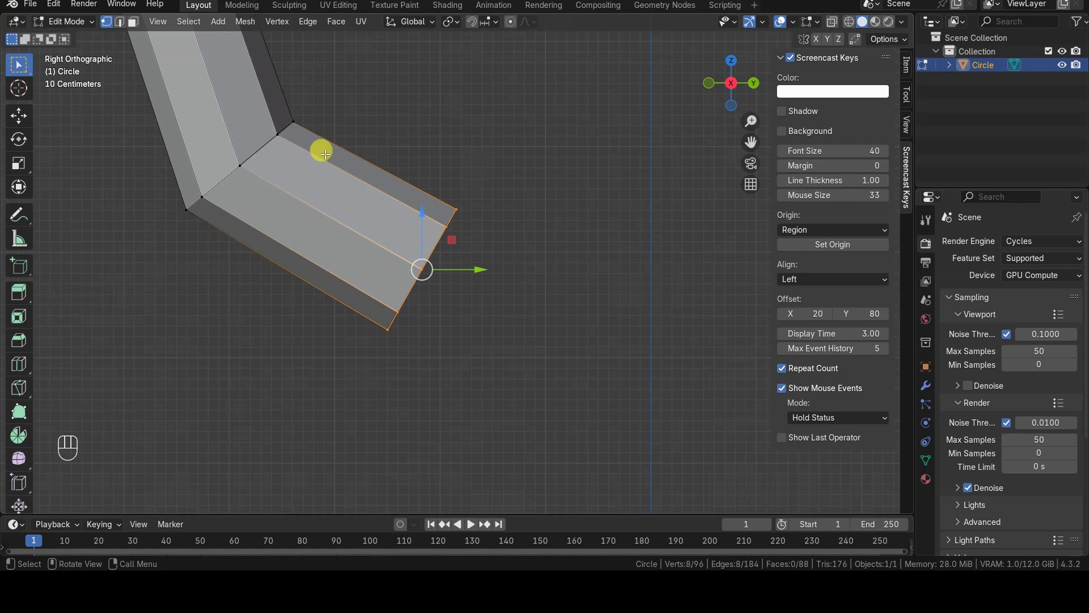
{"action": "key", "text": "ctrl+z"}
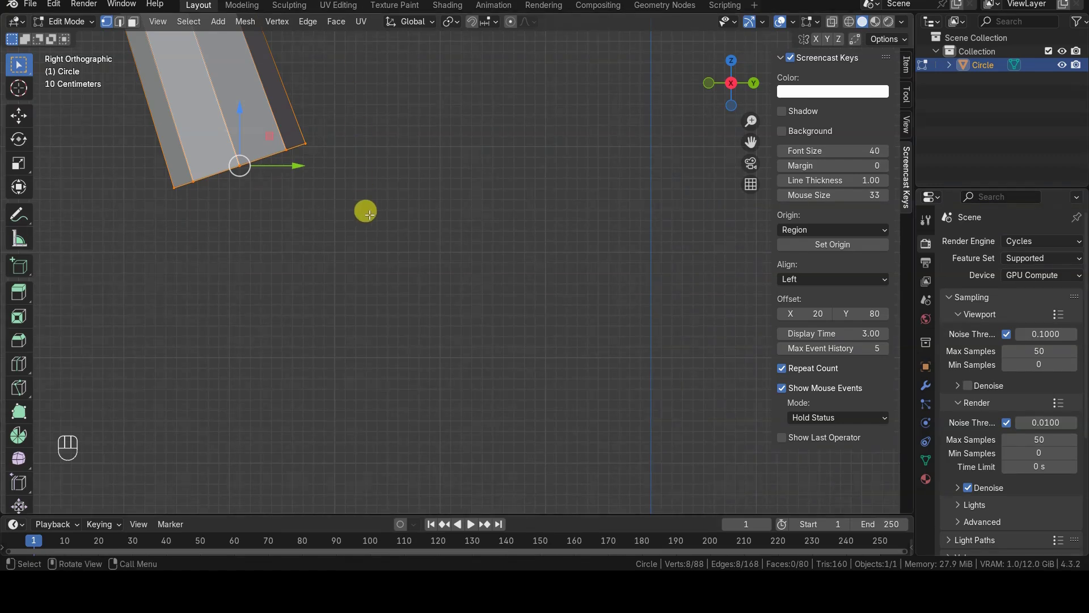
{"action": "right_click", "coordinate": [366, 244], "text": "ctrl+shift"}
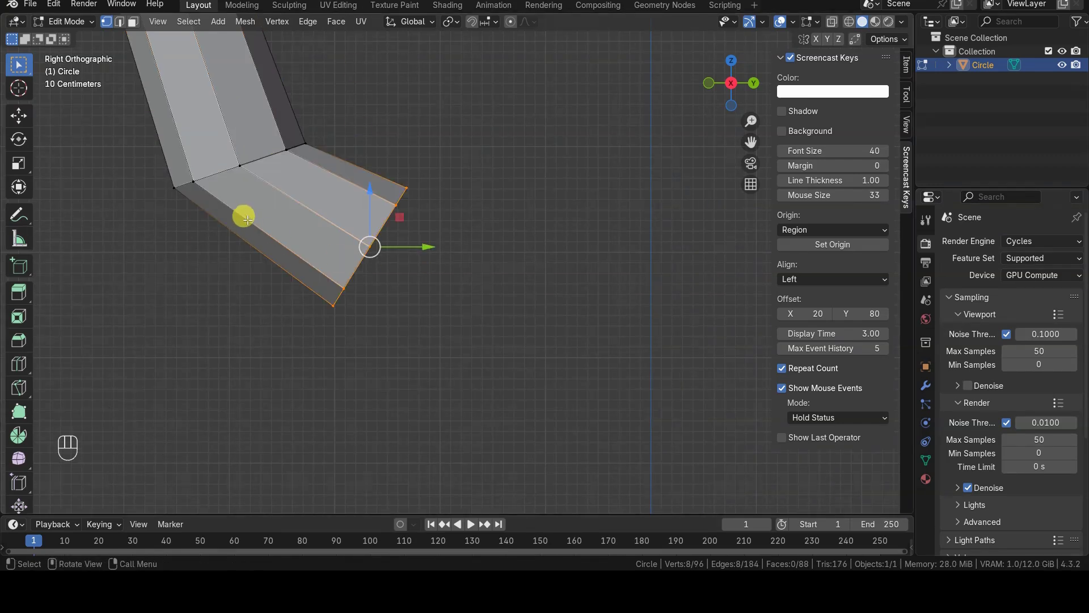
{"action": "key", "text": "ctrl+z"}
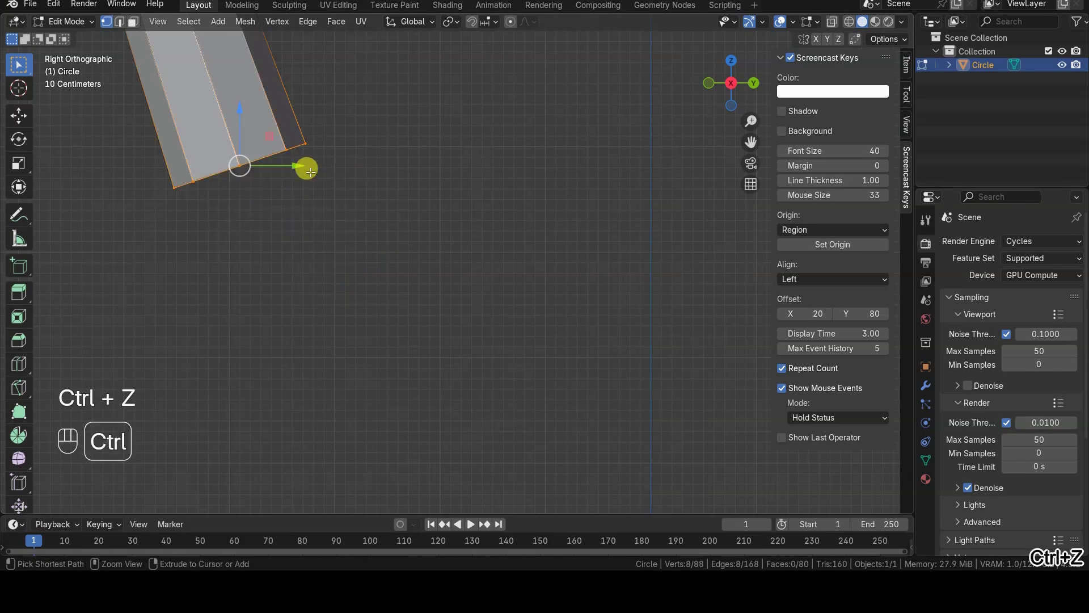
{"action": "right_click", "coordinate": [391, 253], "text": "ctrl+shift"}
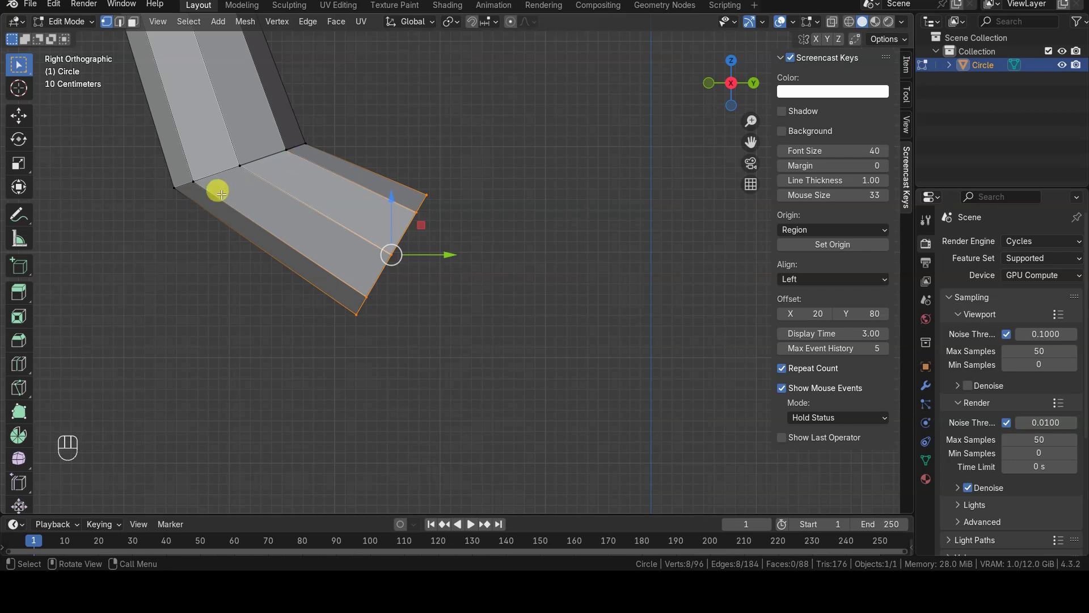
{"action": "key", "text": "ctrl+z"}
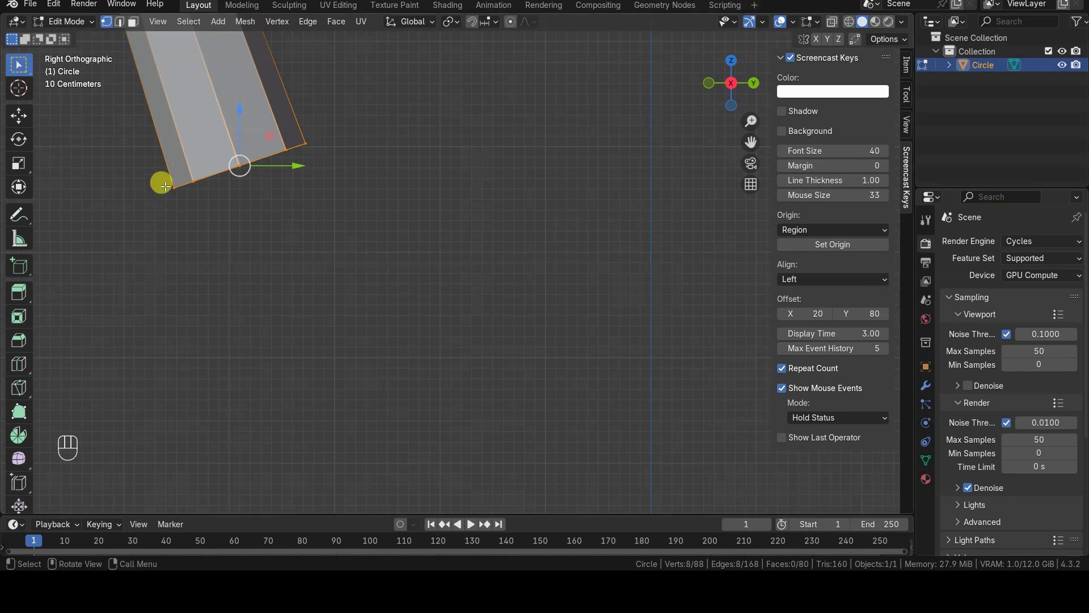
{"action": "mouse_move", "coordinate": [162, 182]}
{"action": "middle_mouse_down", "text": "shift"}
{"action": "mouse_move", "coordinate": [245, 187]}
{"action": "mouse_move", "coordinate": [309, 238]}
{"action": "middle_mouse_up", "text": "shift"}
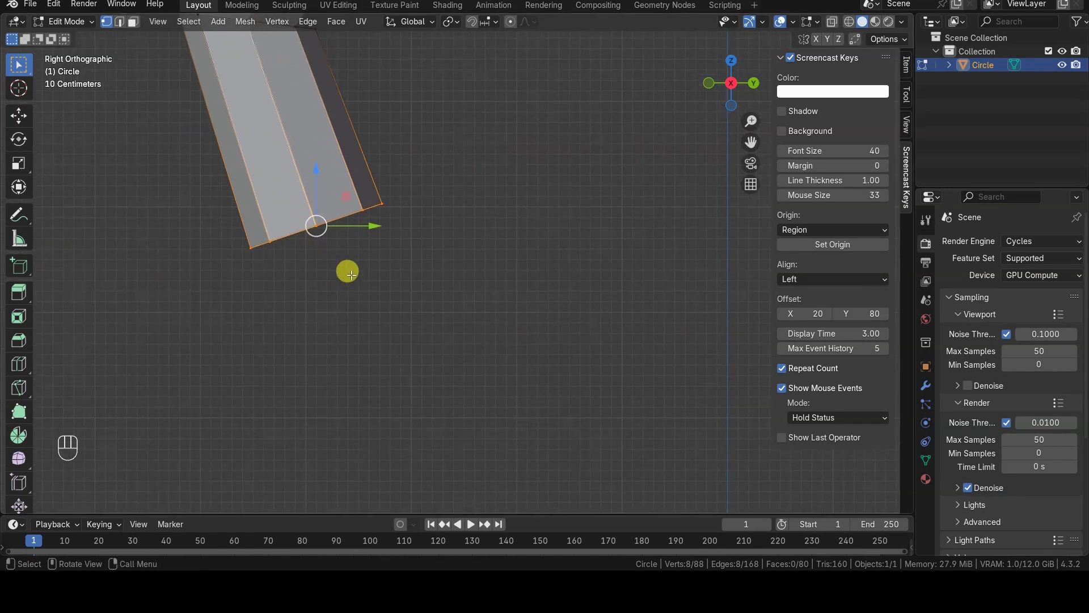
Step: Deselect everything and add a loose vertex in empty space below the tube
{"action": "key", "text": "a"}
{"action": "key", "text": "ctrl+a"}
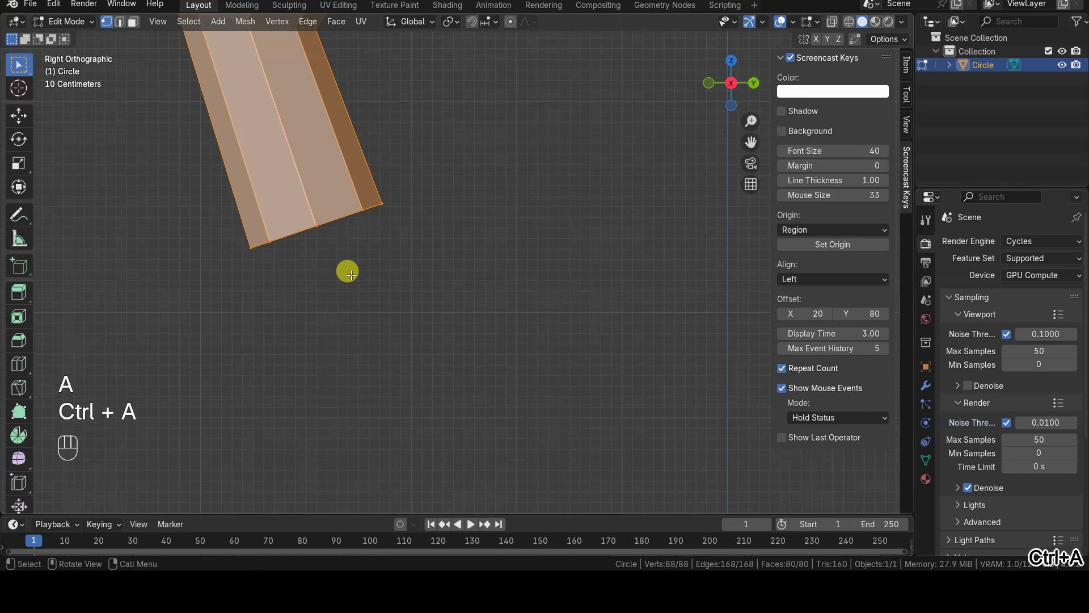
{"action": "key", "text": "alt+a"}
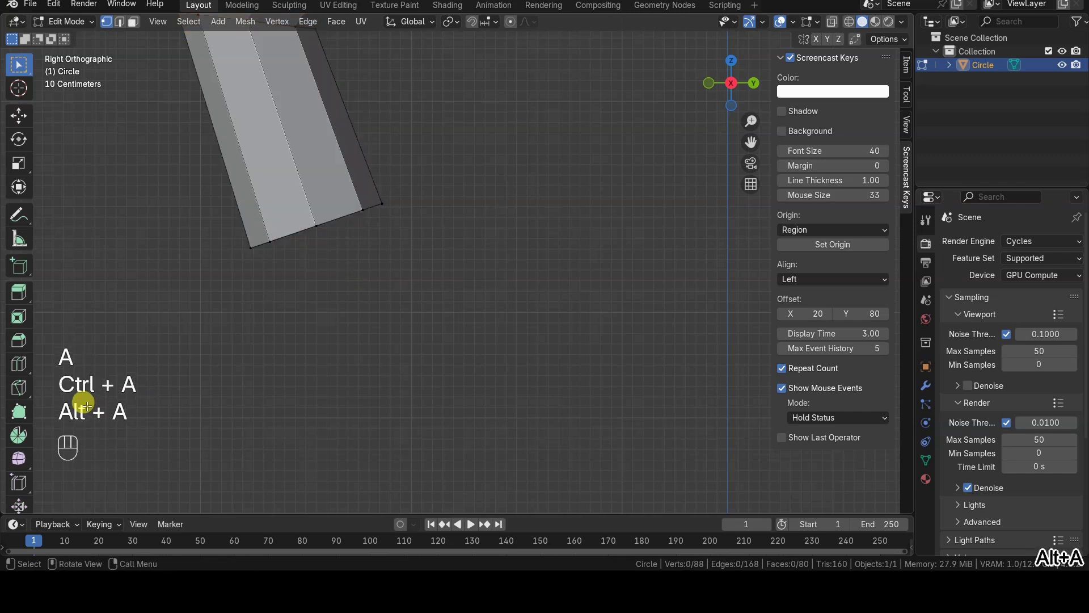
{"action": "key", "text": "ctrl"}
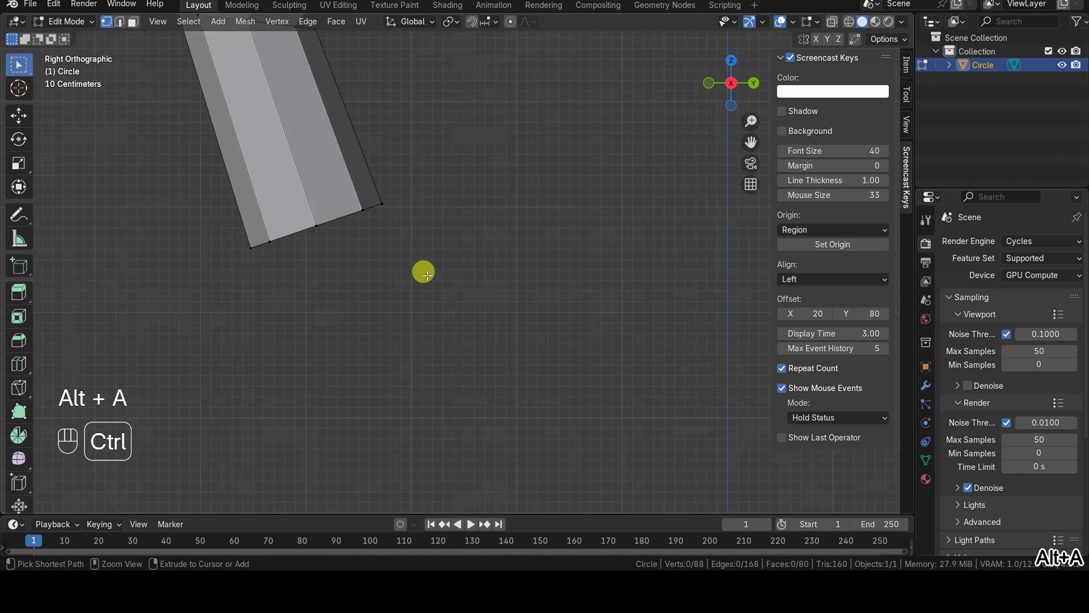
{"action": "right_click", "coordinate": [427, 275], "text": "ctrl"}
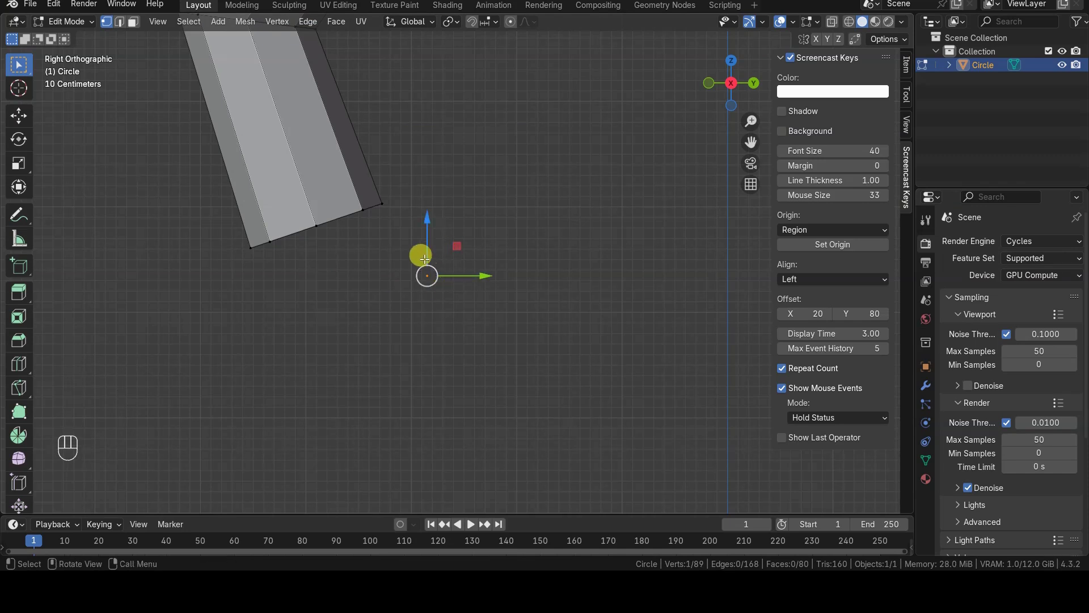
Step: Reposition the new loose vertex several times with G
{"action": "key", "text": "g"}
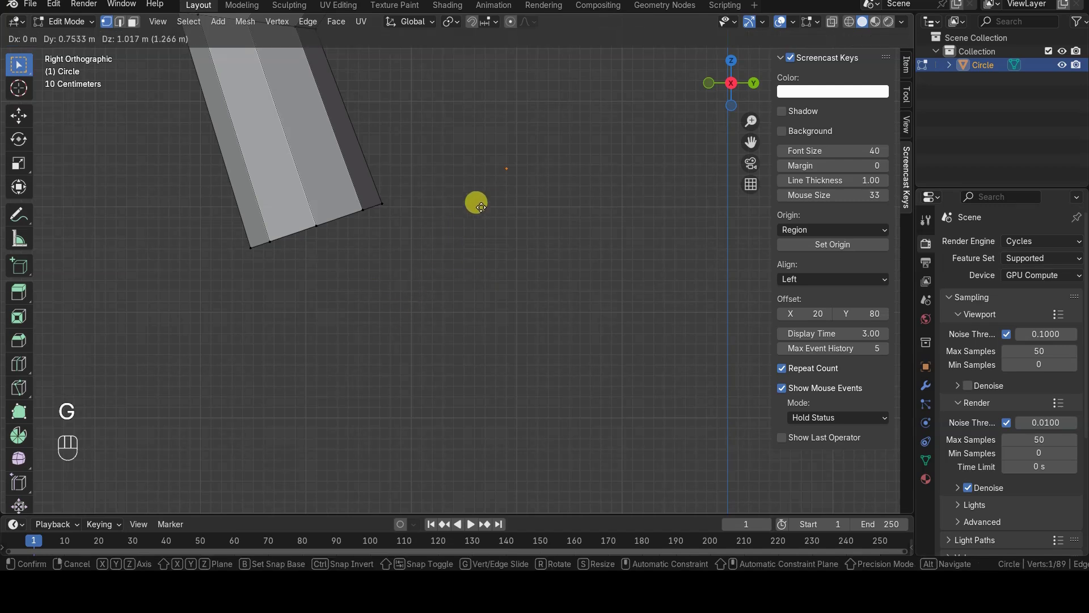
{"action": "left_click", "coordinate": [484, 187]}
{"action": "key", "text": "g"}
{"action": "left_click", "coordinate": [339, 335]}
{"action": "key", "text": "g"}
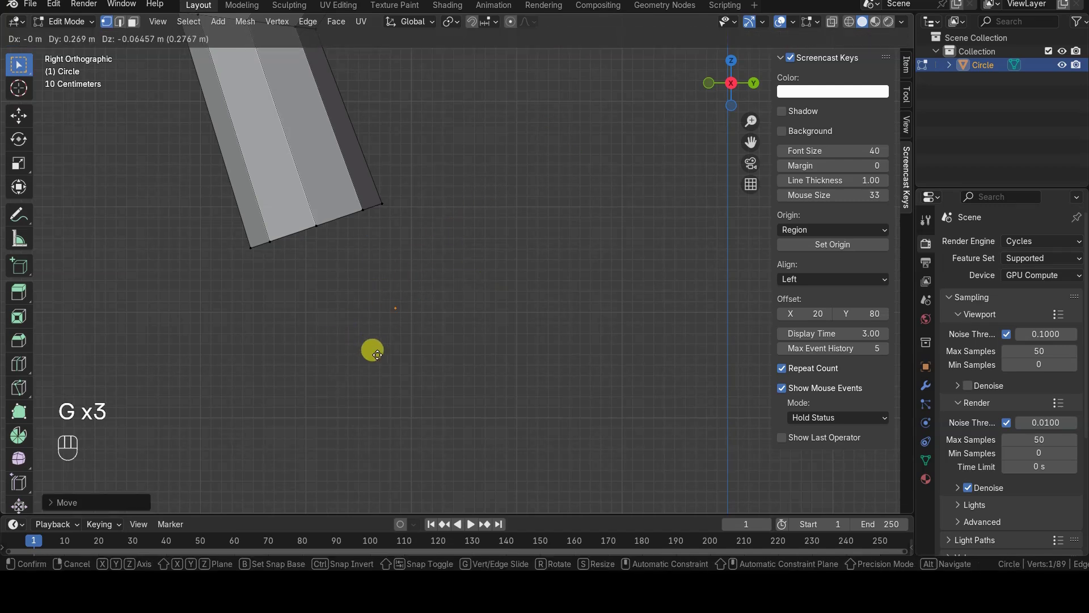
{"action": "left_click", "coordinate": [427, 379]}
{"action": "key", "text": "g"}
{"action": "left_click", "coordinate": [467, 321]}
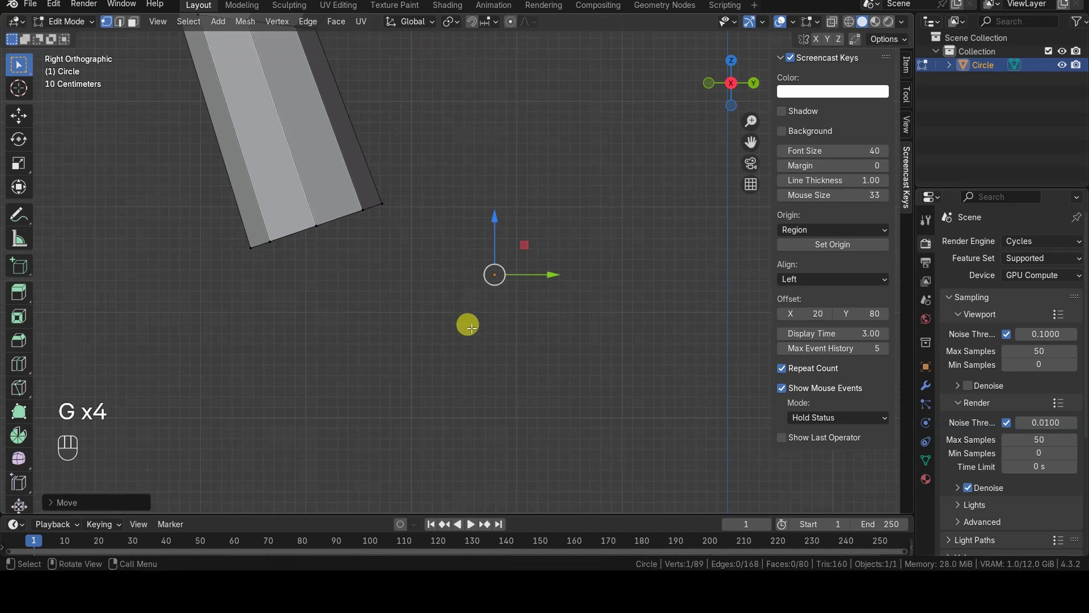
Step: Extrude a six-edge zigzag chain from the vertex and pick a vertex on it
{"action": "right_click", "coordinate": [425, 349], "text": "ctrl"}
{"action": "right_click", "coordinate": [457, 417], "text": "ctrl"}
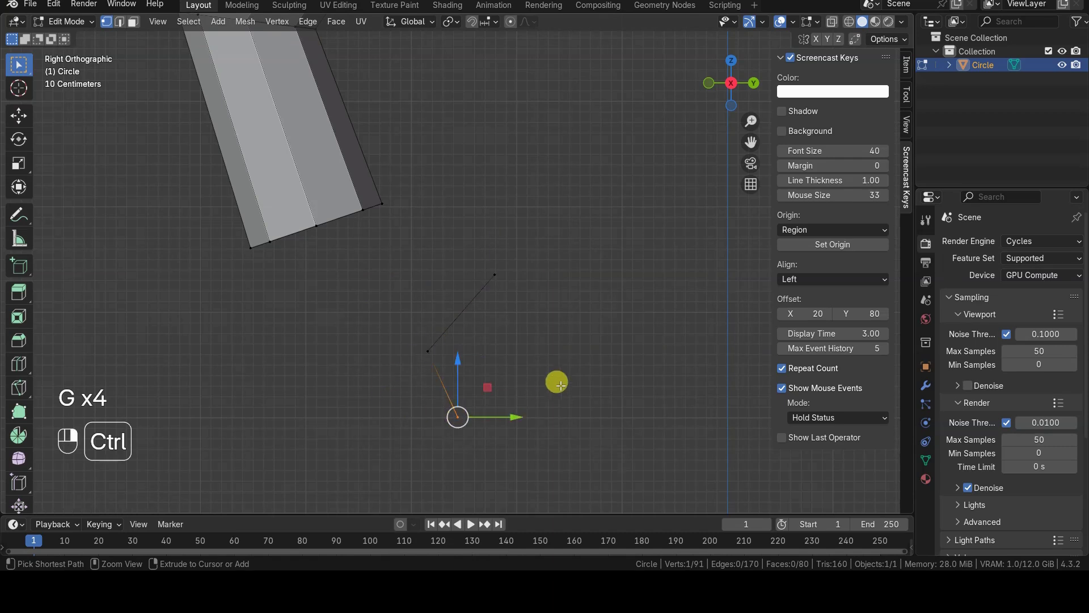
{"action": "right_click", "coordinate": [560, 386], "text": "ctrl"}
{"action": "right_click", "coordinate": [624, 317], "text": "ctrl"}
{"action": "right_click", "coordinate": [605, 230], "text": "ctrl"}
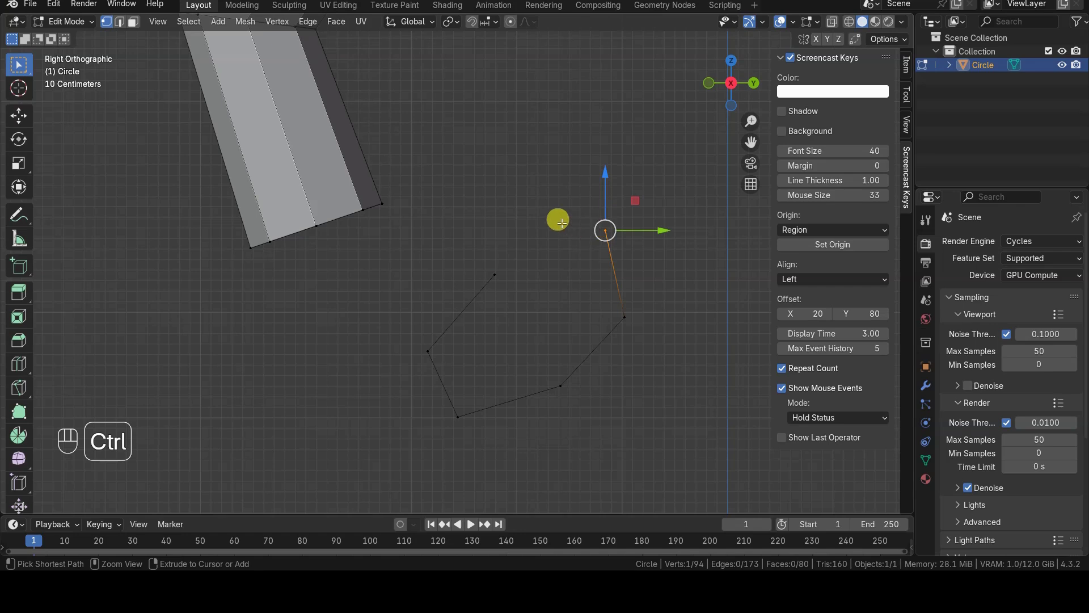
{"action": "right_click", "coordinate": [561, 223], "text": "ctrl"}
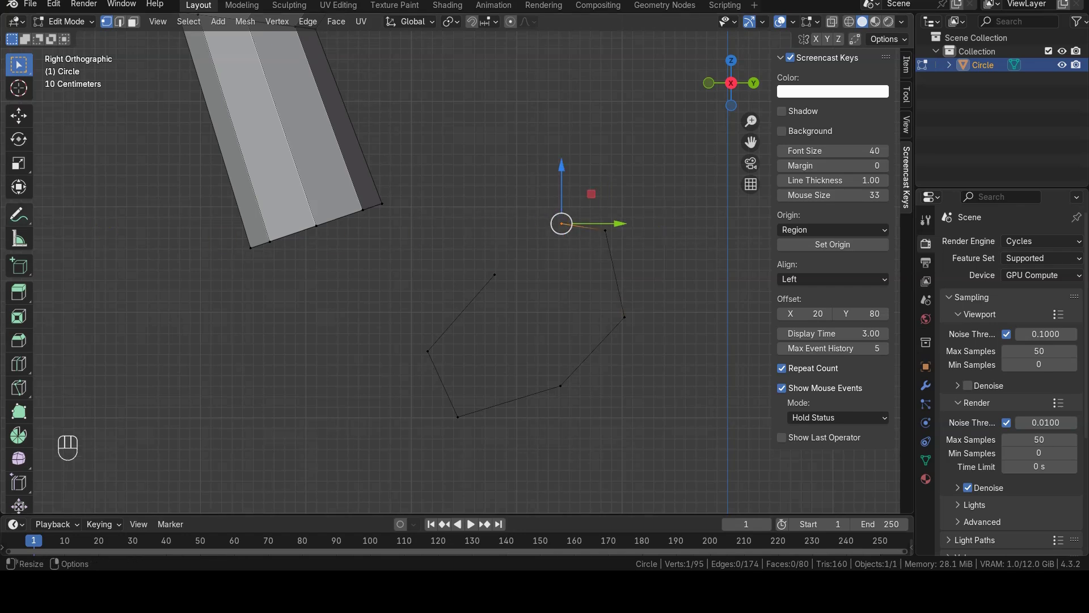
{"action": "left_click", "coordinate": [516, 388]}
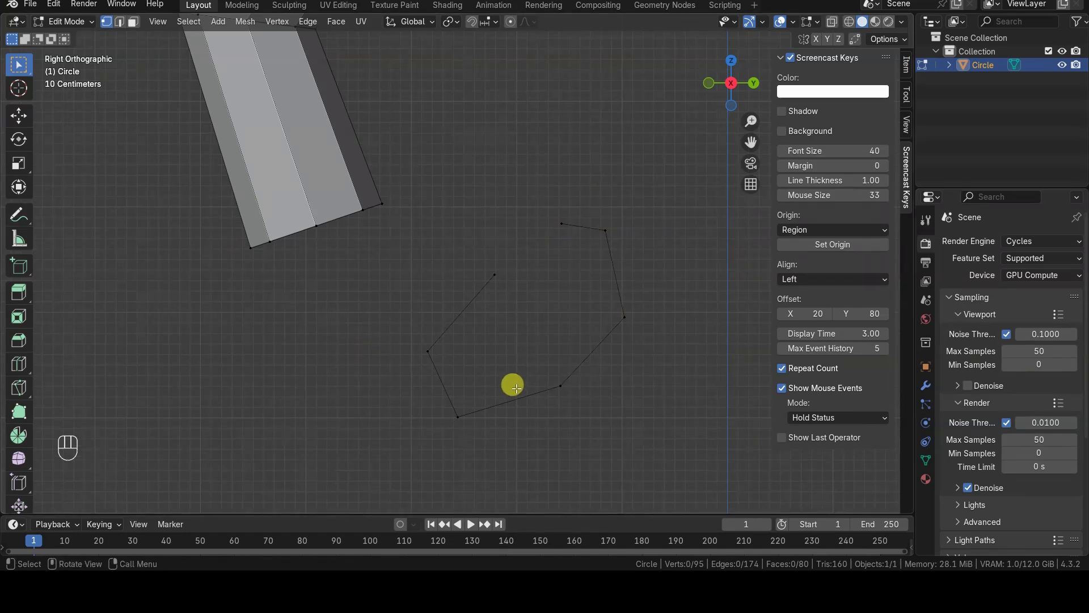
Step: Select the loose edge chain with L and delete its vertices
{"action": "key", "text": "l"}
{"action": "key", "text": "x"}
{"action": "left_click", "coordinate": [556, 381]}
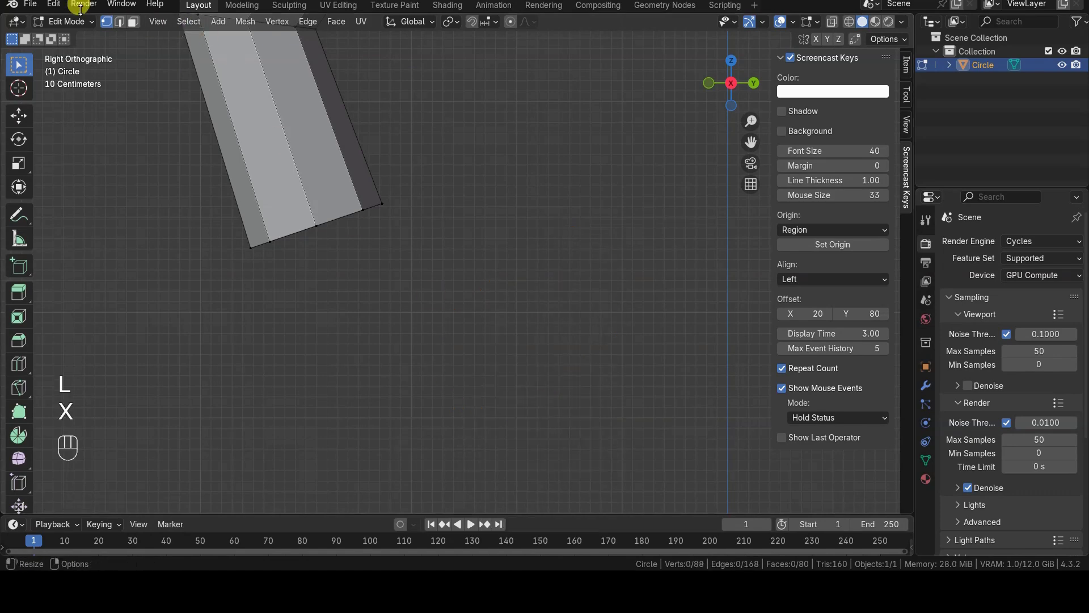
Step: With Keymap preferences open, select the tube's end loop and extrude two sections down-left
{"action": "left_click", "coordinate": [54, 7]}
{"action": "left_click", "coordinate": [127, 178]}
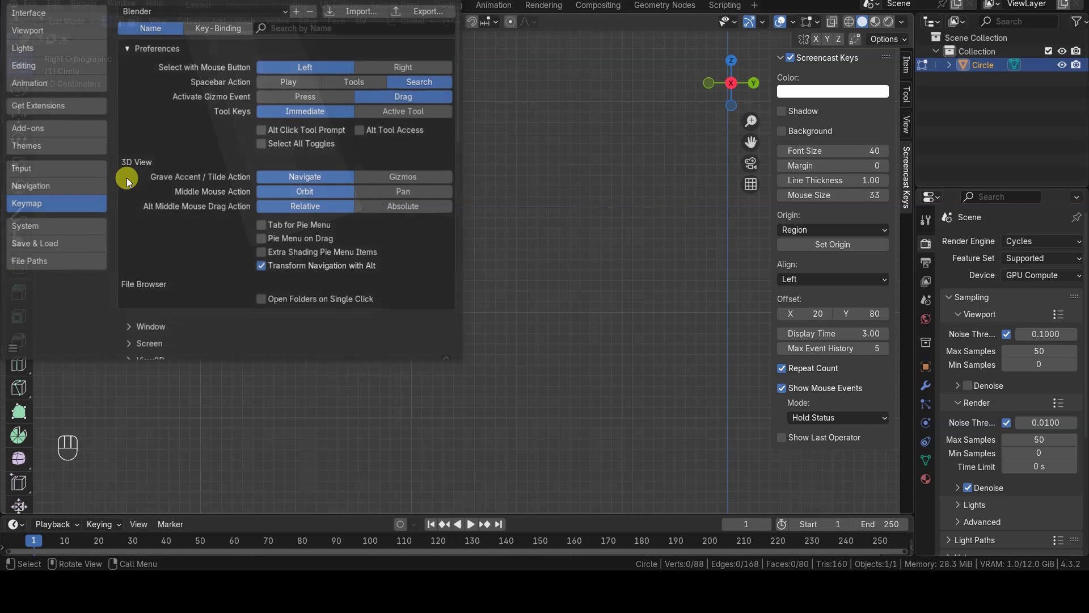
{"action": "left_click_drag", "start_coordinate": [232, 1], "coordinate": [694, 89]}
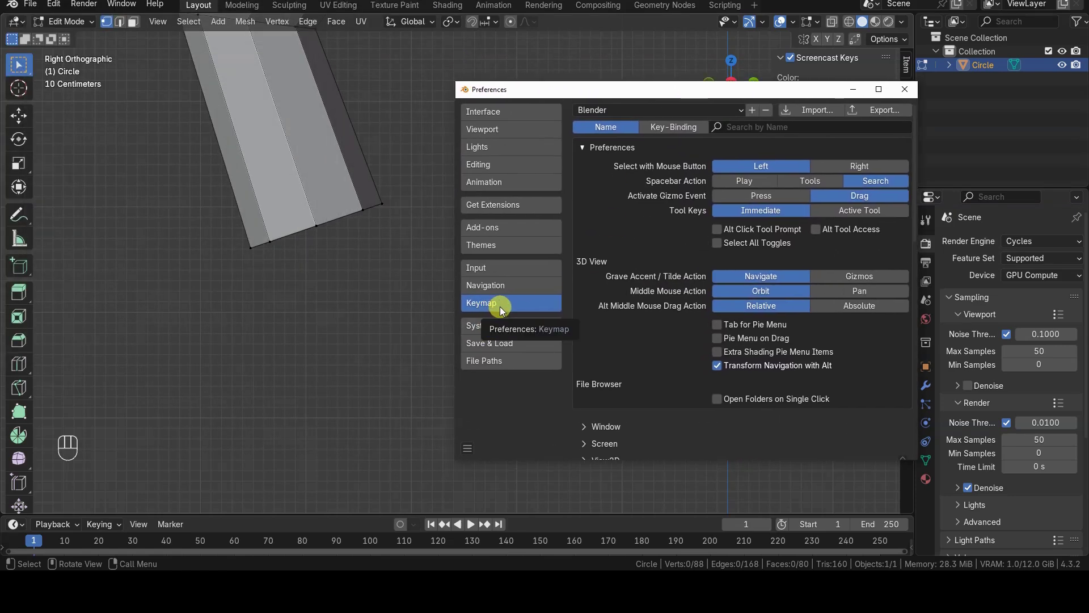
{"action": "left_click", "coordinate": [289, 233], "text": "alt"}
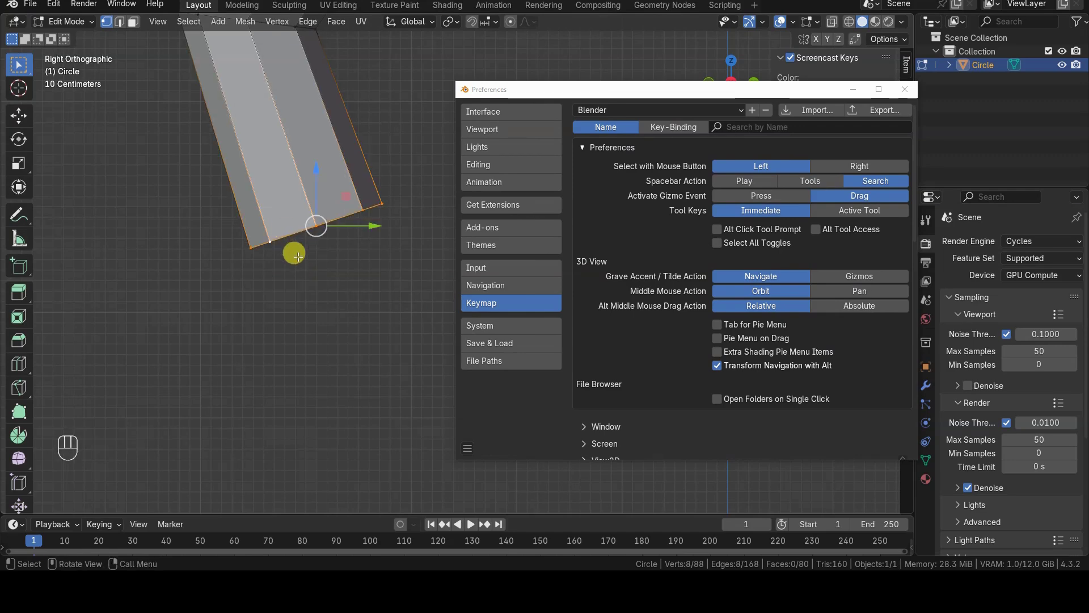
{"action": "right_click", "coordinate": [236, 318], "text": "ctrl"}
{"action": "right_click", "coordinate": [170, 362], "text": "ctrl"}
Step: Under right-click select, extrude four sections curling the tube upward, then restore left select
{"action": "left_click", "coordinate": [278, 370]}
{"action": "left_click", "coordinate": [850, 168]}
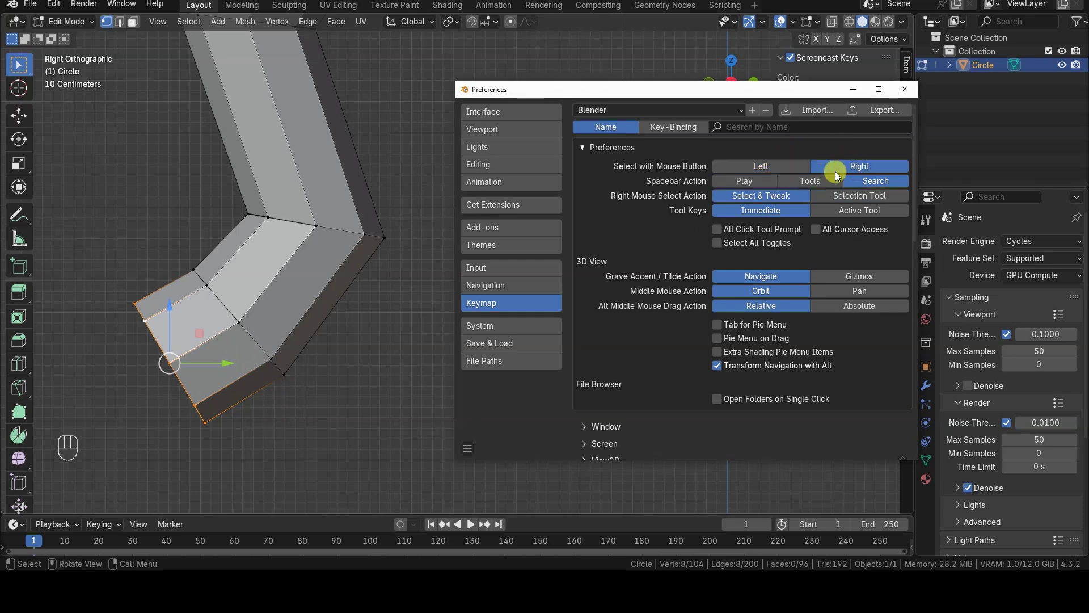
{"action": "left_click", "coordinate": [117, 462], "text": "ctrl"}
{"action": "left_click", "coordinate": [302, 458], "text": "ctrl"}
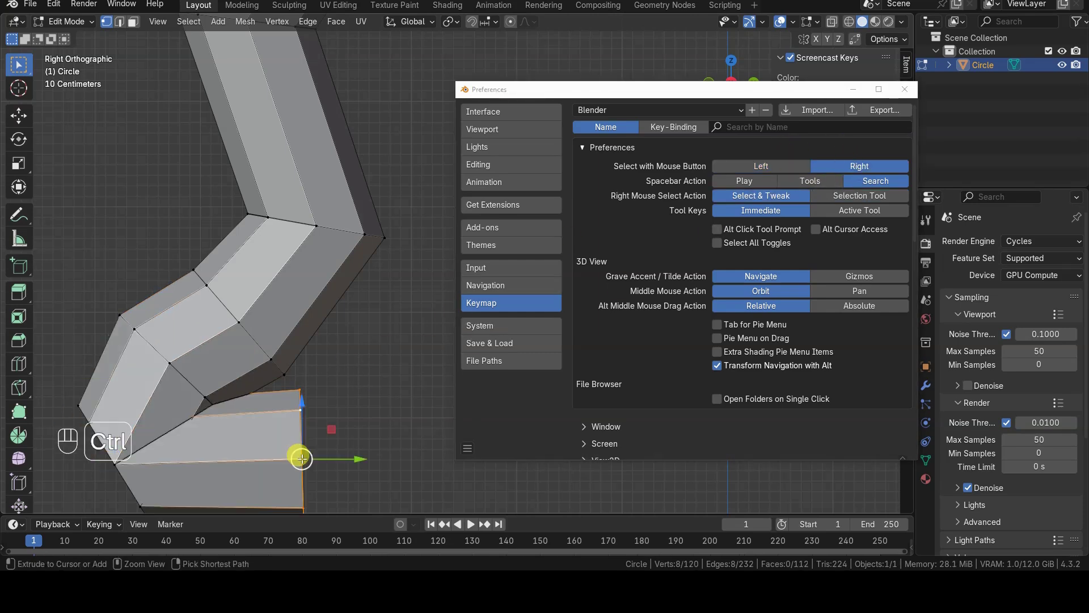
{"action": "left_click", "coordinate": [389, 383], "text": "ctrl"}
{"action": "left_click", "coordinate": [420, 287], "text": "ctrl"}
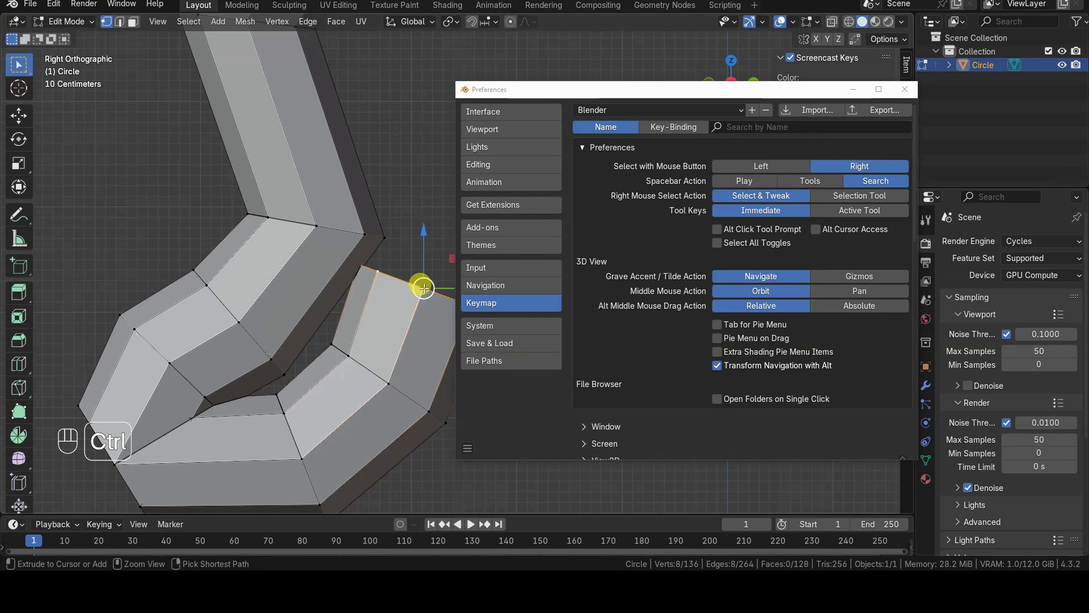
{"action": "left_click", "coordinate": [758, 166]}
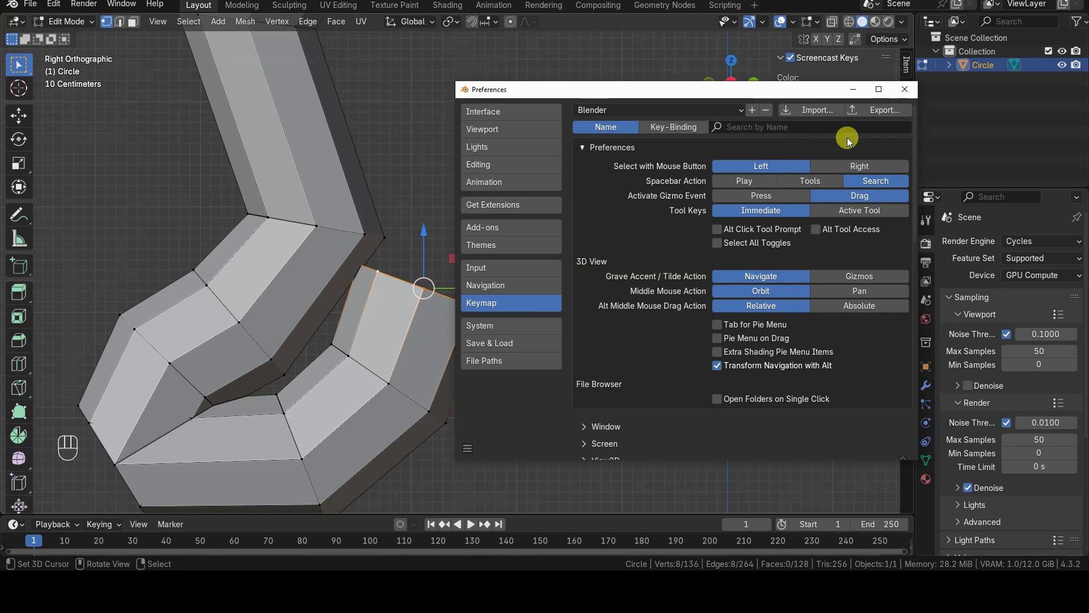
{"action": "left_click", "coordinate": [904, 89]}
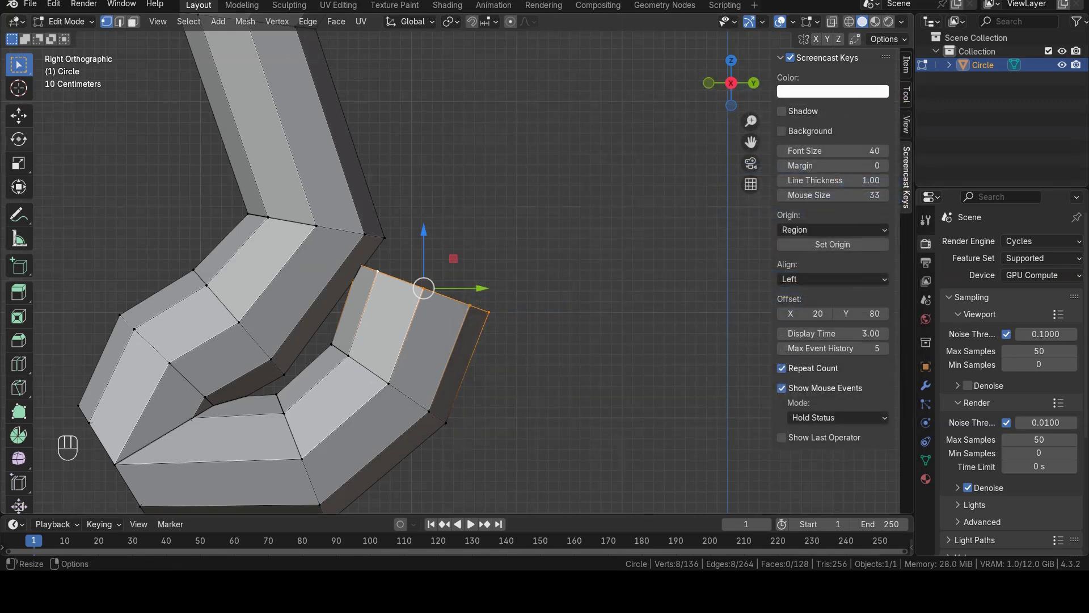
Step: Delete all vertices and click-extrude a new six-vertex curved chain in empty space
{"action": "key", "text": "a"}
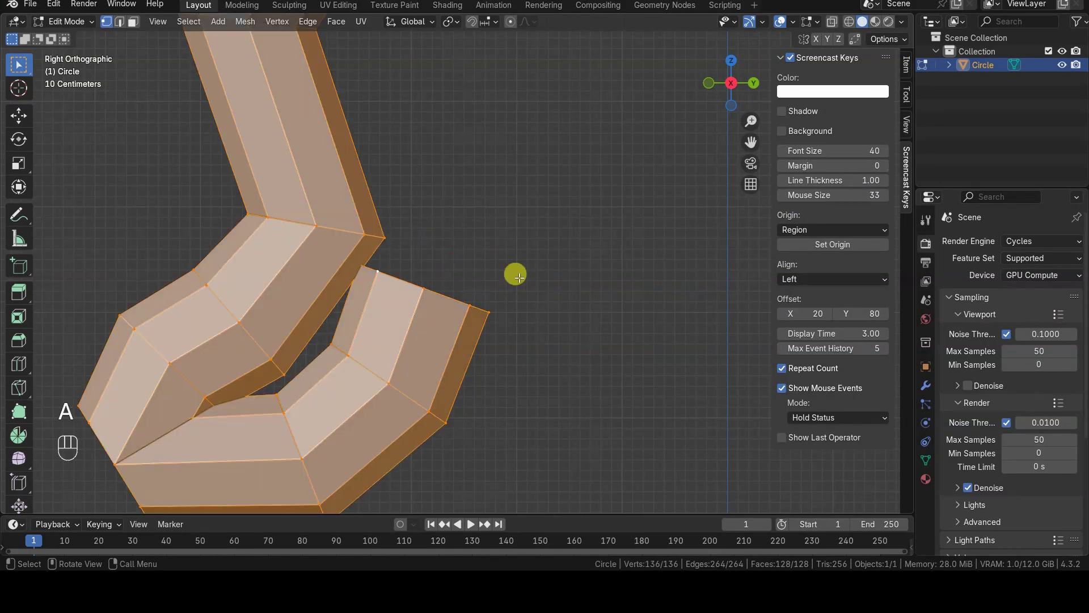
{"action": "key", "text": "x"}
{"action": "left_click", "coordinate": [519, 278]}
{"action": "key", "text": "ctrl"}
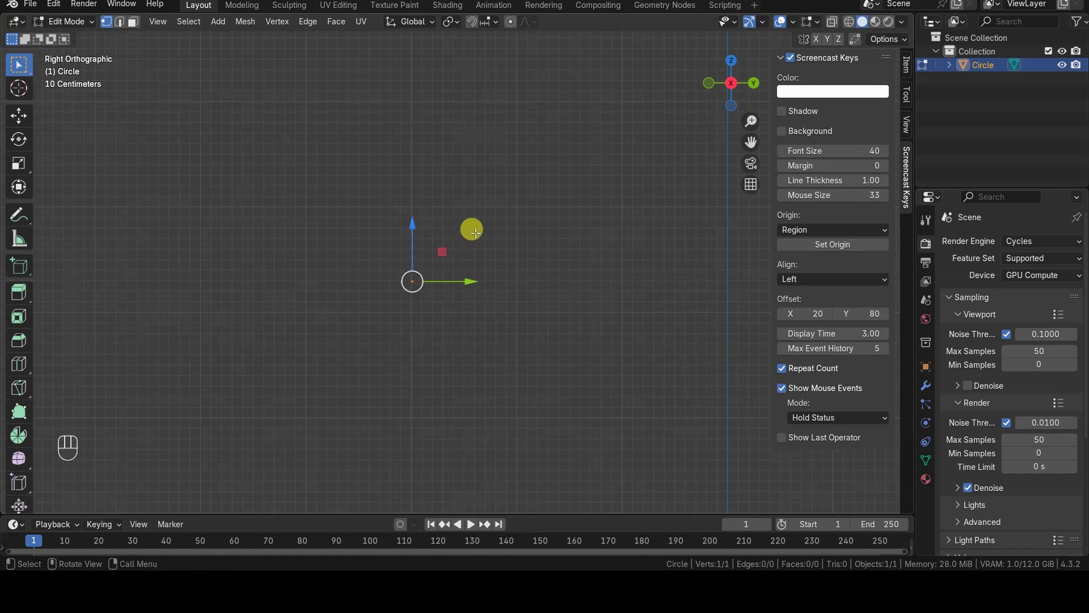
{"action": "right_click", "coordinate": [494, 218], "text": "ctrl"}
{"action": "right_click", "coordinate": [567, 182], "text": "ctrl"}
{"action": "right_click", "coordinate": [628, 235], "text": "ctrl"}
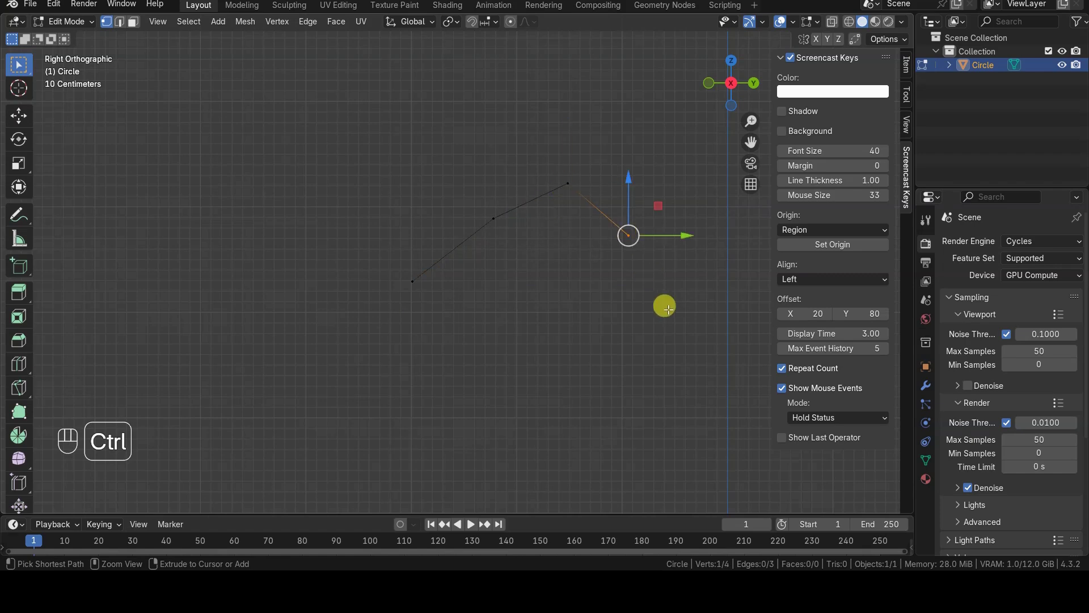
{"action": "right_click", "coordinate": [669, 310], "text": "ctrl"}
{"action": "right_click", "coordinate": [596, 400], "text": "ctrl"}
{"action": "right_click", "coordinate": [488, 417], "text": "ctrl"}
{"action": "mouse_move", "coordinate": [556, 356]}
{"action": "middle_mouse_down", "text": "shift"}
{"action": "mouse_move", "coordinate": [434, 307]}
{"action": "mouse_move", "coordinate": [550, 313]}
{"action": "middle_mouse_up", "text": "shift"}
{"action": "scroll", "coordinate": [430, 305], "scroll_direction": "up", "scroll_amount": 3}
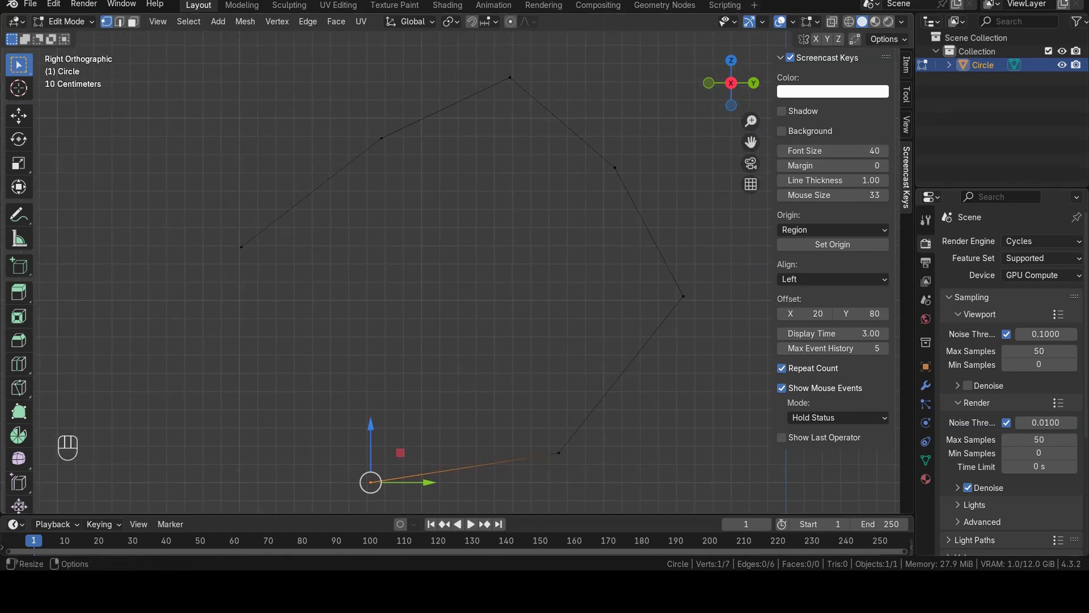
Step: Subdivide the edge between two right-side vertices and move the new midpoint outward
{"action": "left_click", "coordinate": [603, 161]}
{"action": "left_click", "coordinate": [671, 301], "text": "shift"}
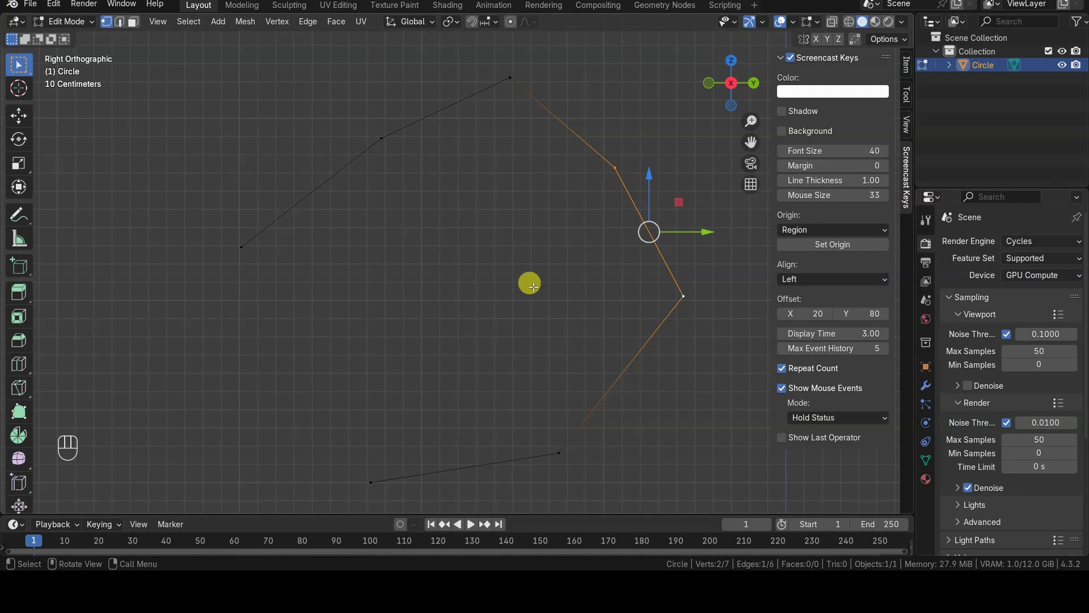
{"action": "right_click", "coordinate": [534, 287]}
{"action": "left_click", "coordinate": [532, 254]}
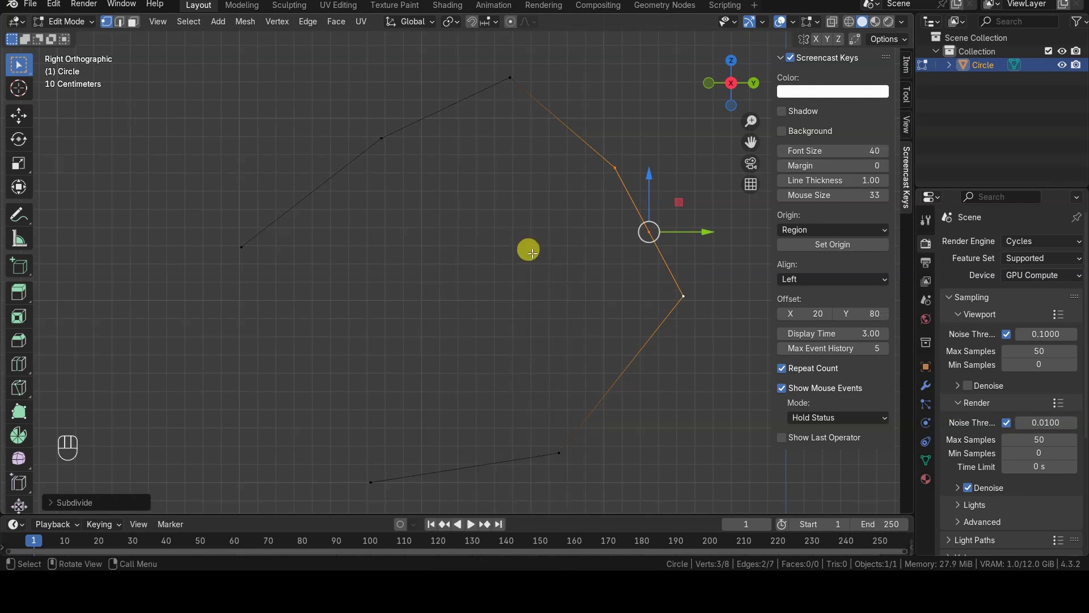
{"action": "left_click", "coordinate": [645, 230]}
{"action": "key", "text": "g"}
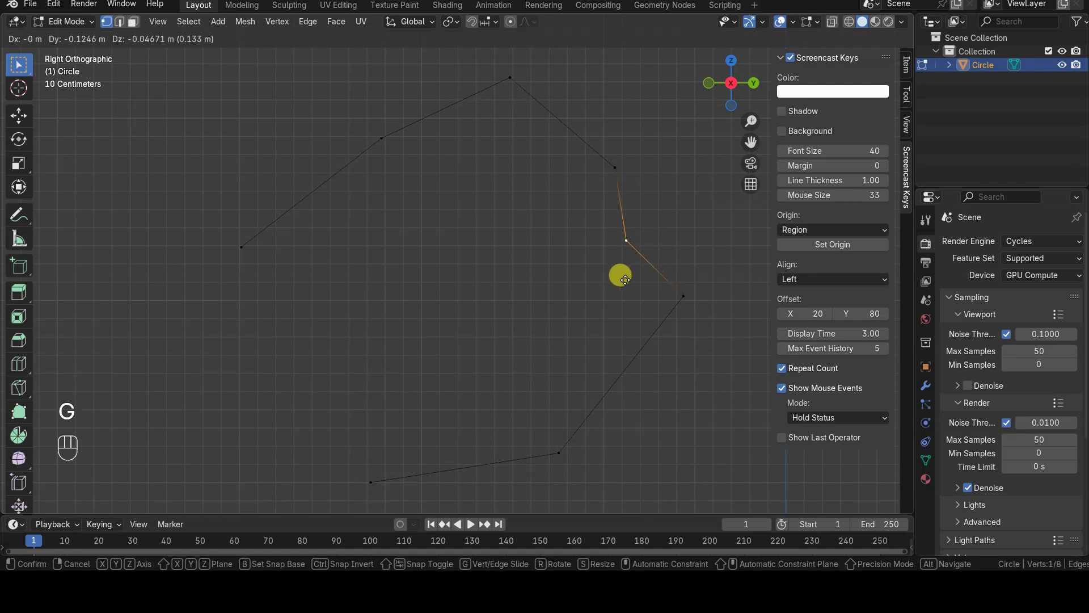
{"action": "left_click", "coordinate": [664, 253]}
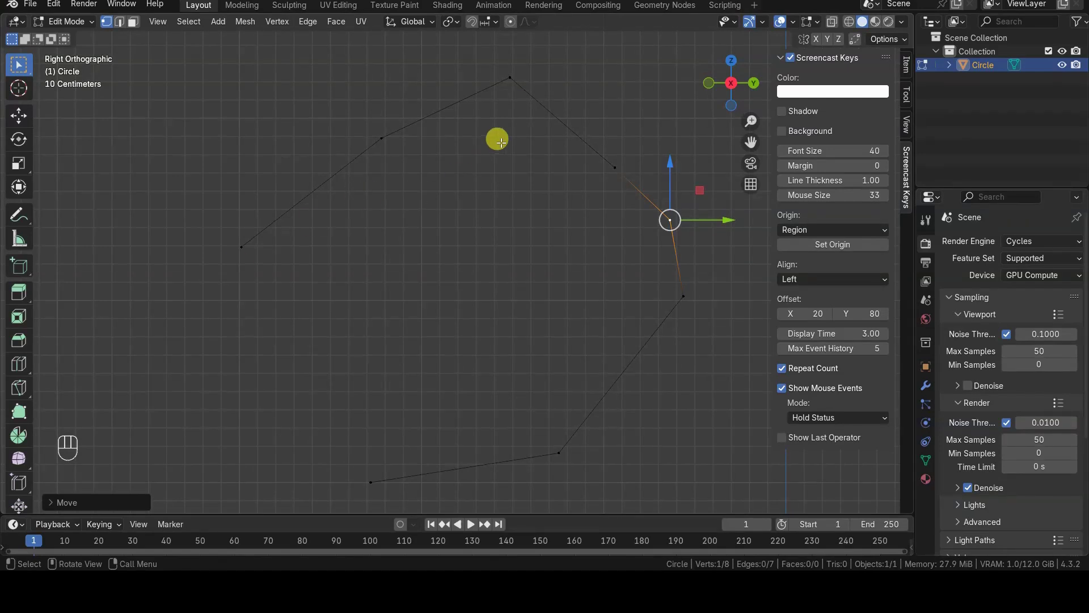
Step: Bevel the top corner vertex with Ctrl+Shift+B into a multi-segment arc, then select all
{"action": "left_click", "coordinate": [512, 78]}
{"action": "middle_click_drag", "start_coordinate": [515, 80], "coordinate": [477, 213], "text": "shift"}
{"action": "scroll", "coordinate": [457, 262], "scroll_direction": "up", "scroll_amount": 3}
{"action": "middle_click_drag", "start_coordinate": [457, 263], "coordinate": [453, 273], "text": "shift"}
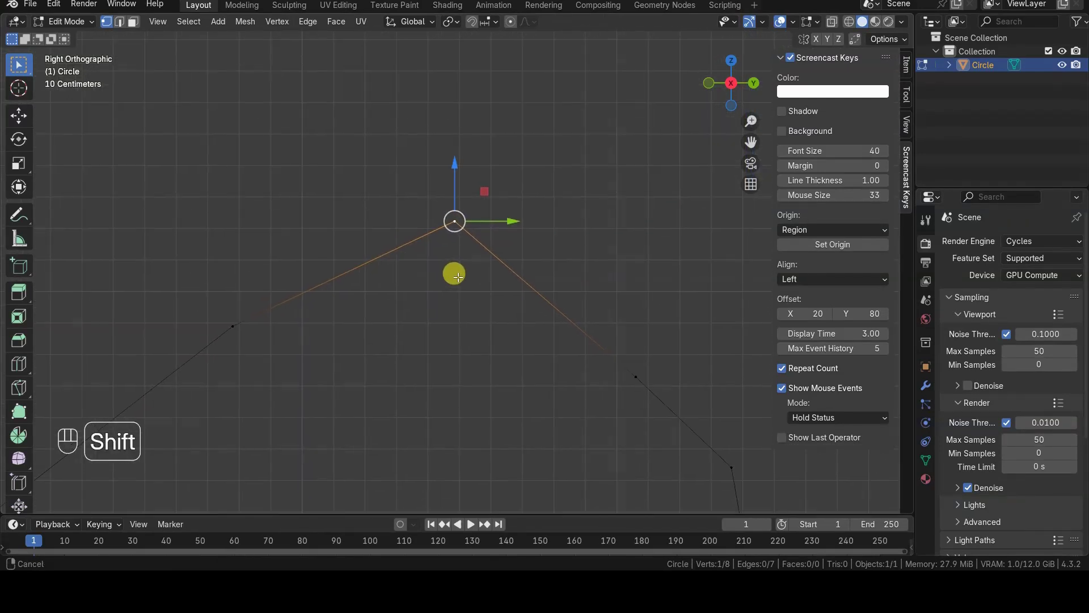
{"action": "key", "text": "ctrl+shift+b"}
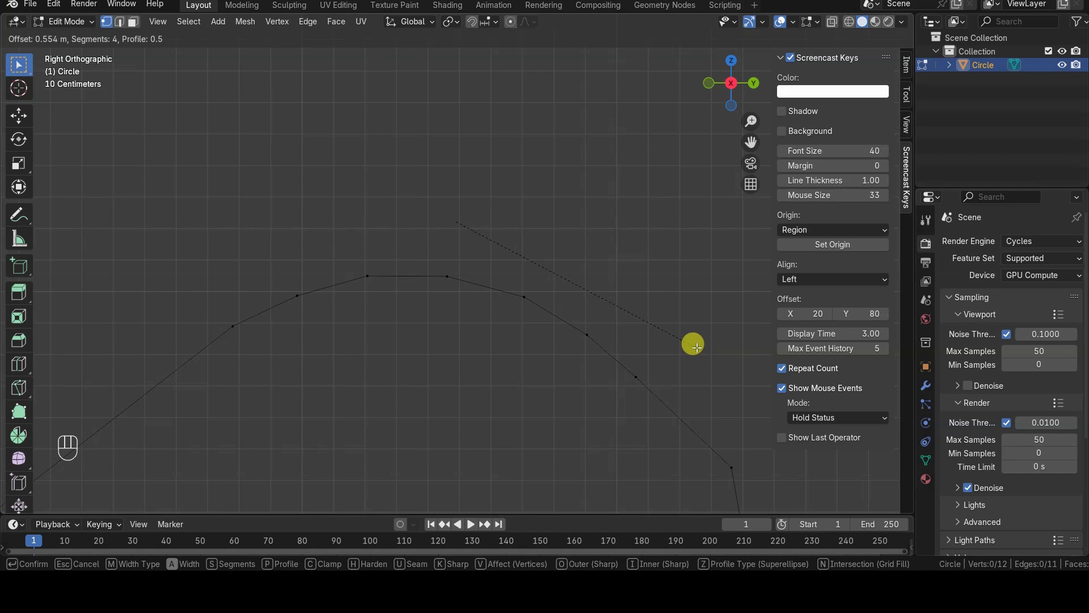
{"action": "left_click", "coordinate": [697, 348]}
{"action": "key", "text": "a"}
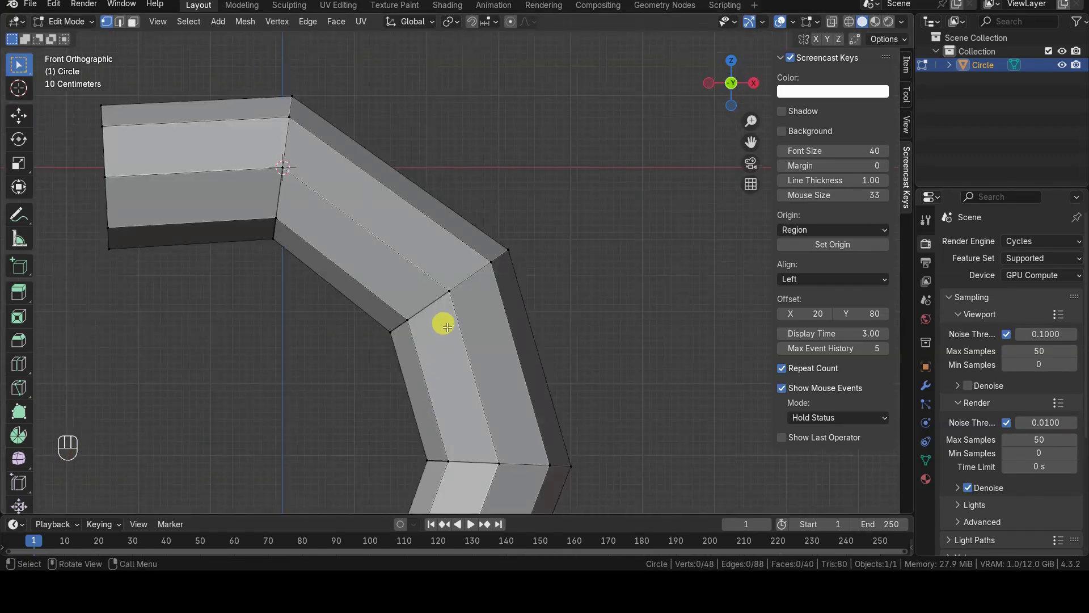
{"action": "left_click", "coordinate": [427, 306], "text": "alt"}
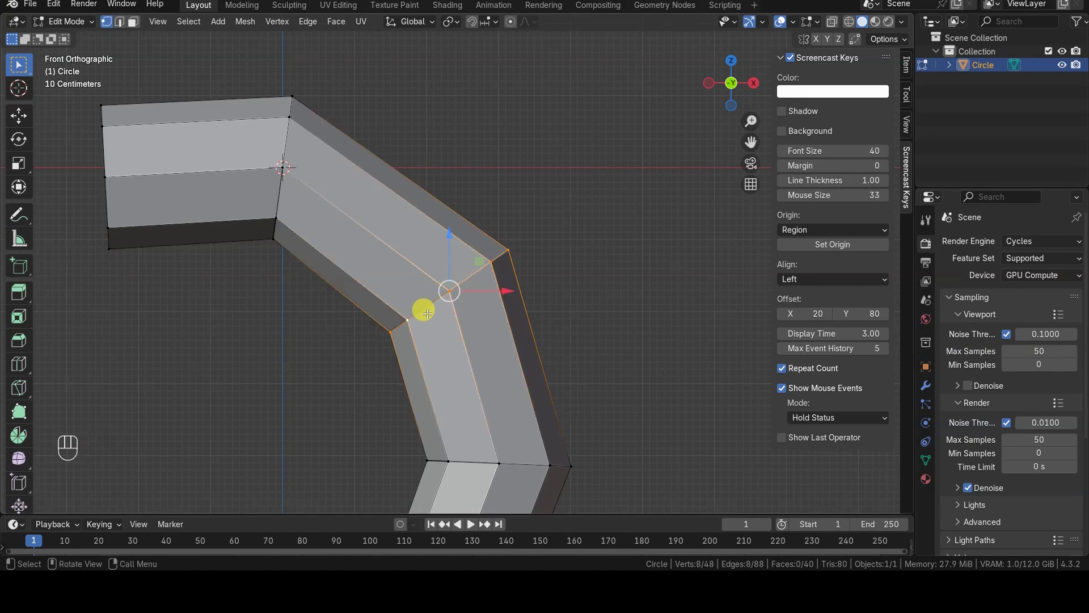
{"action": "key", "text": "ctrl+b"}
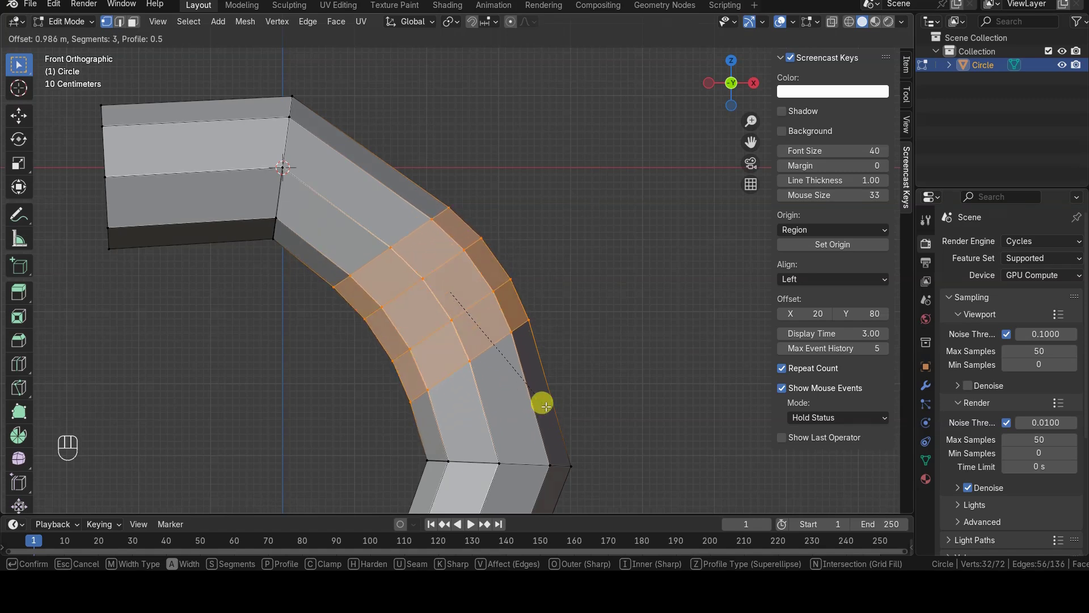
{"action": "scroll", "coordinate": [541, 392], "scroll_direction": "down", "scroll_amount": 1}
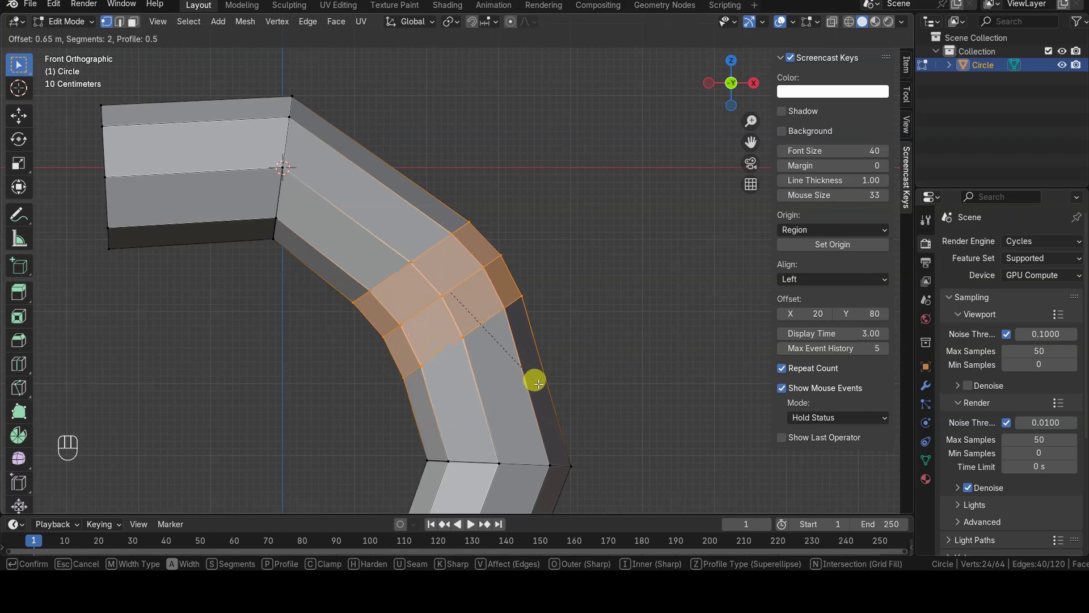
{"action": "left_click", "coordinate": [538, 383]}
{"action": "key", "text": "ctrl+z"}
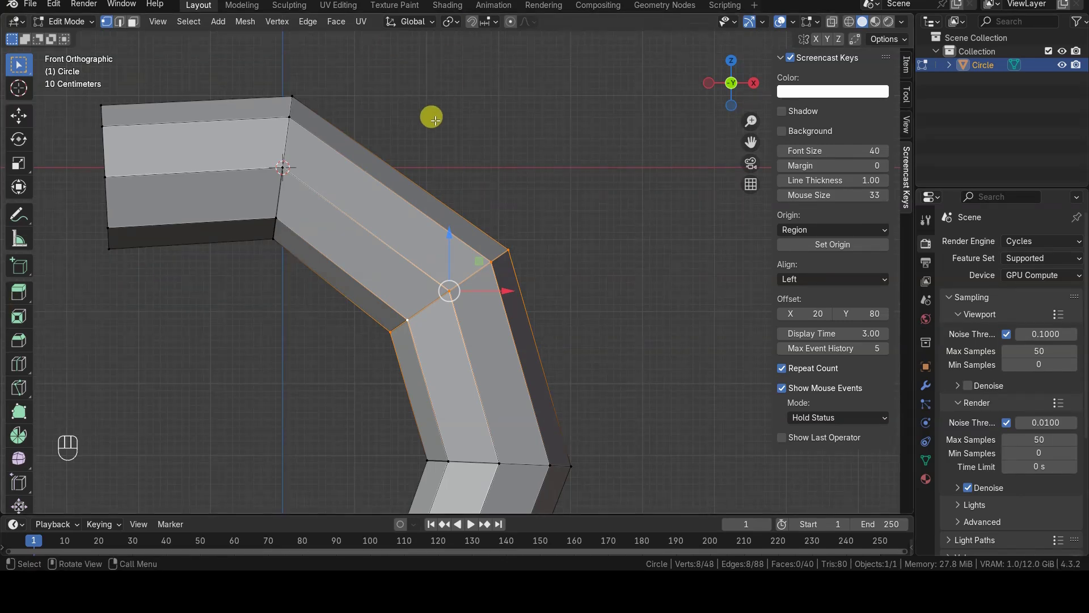
Step: Add a loop cut across the upper slanted section and another on the lower section near the bend
{"action": "key", "text": "ctrl+r"}
{"action": "left_click", "coordinate": [426, 185]}
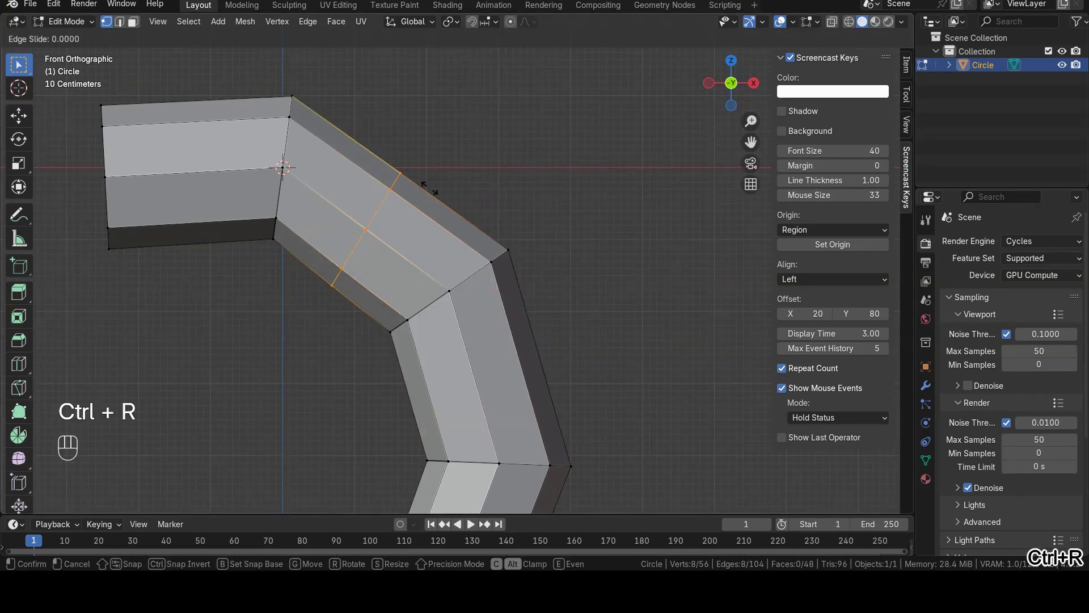
{"action": "mouse_move", "coordinate": [426, 183]}
{"action": "middle_mouse_down"}
{"action": "mouse_move", "coordinate": [543, 172]}
{"action": "mouse_move", "coordinate": [413, 219]}
{"action": "mouse_move", "coordinate": [524, 194]}
{"action": "middle_mouse_up"}
{"action": "key", "text": "KP_1"}
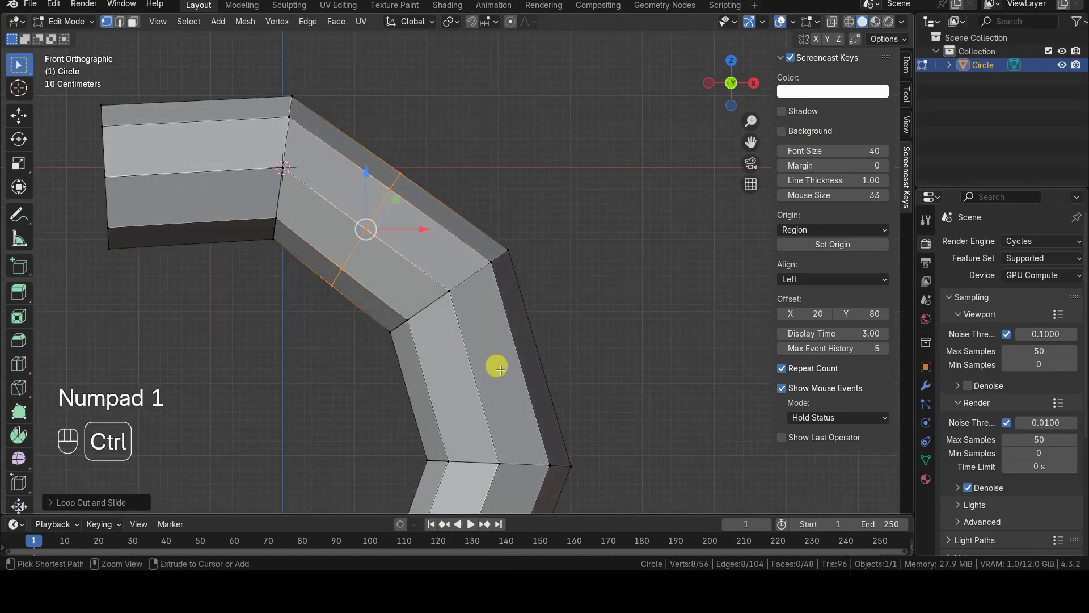
{"action": "key", "text": "ctrl+r"}
{"action": "left_click", "coordinate": [529, 363]}
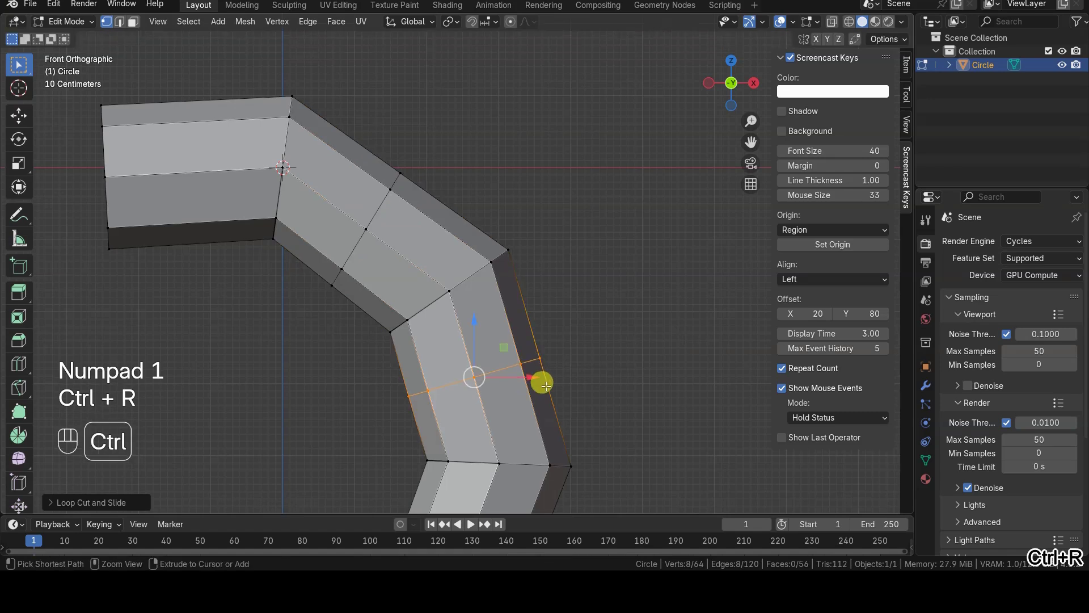
{"action": "key", "text": "ctrl+z"}
{"action": "key", "text": "ctrl+r"}
{"action": "left_click", "coordinate": [546, 376]}
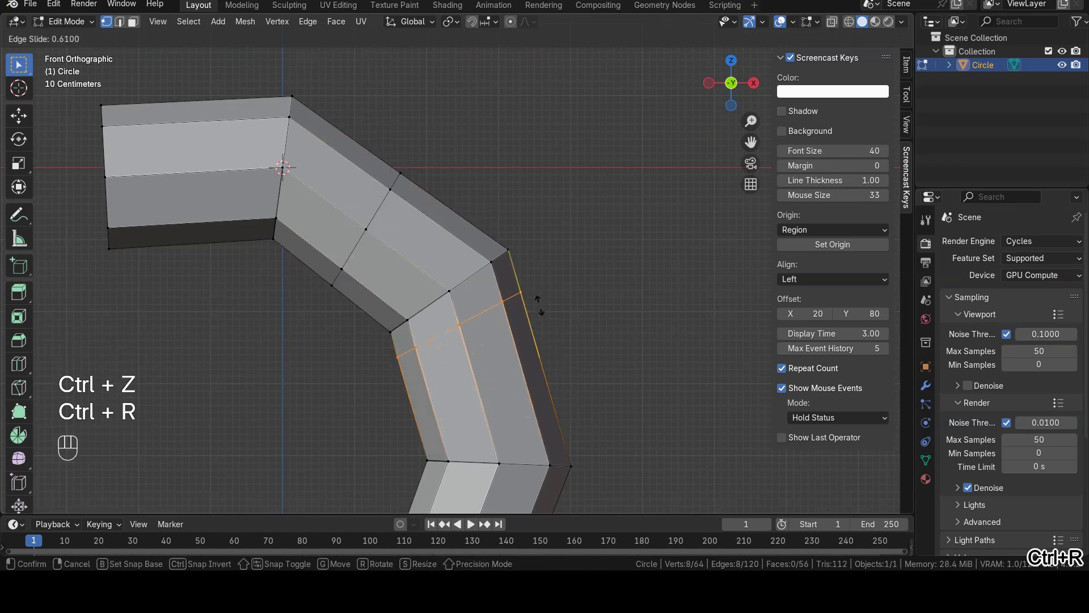
{"action": "left_click", "coordinate": [593, 361]}
Step: Add a centered loop cut on the lower section and delete its vertices to open a gap
{"action": "mouse_move", "coordinate": [640, 348]}
{"action": "middle_mouse_down"}
{"action": "mouse_move", "coordinate": [534, 361]}
{"action": "mouse_move", "coordinate": [579, 346]}
{"action": "middle_mouse_up"}
{"action": "key", "text": "KP_1"}
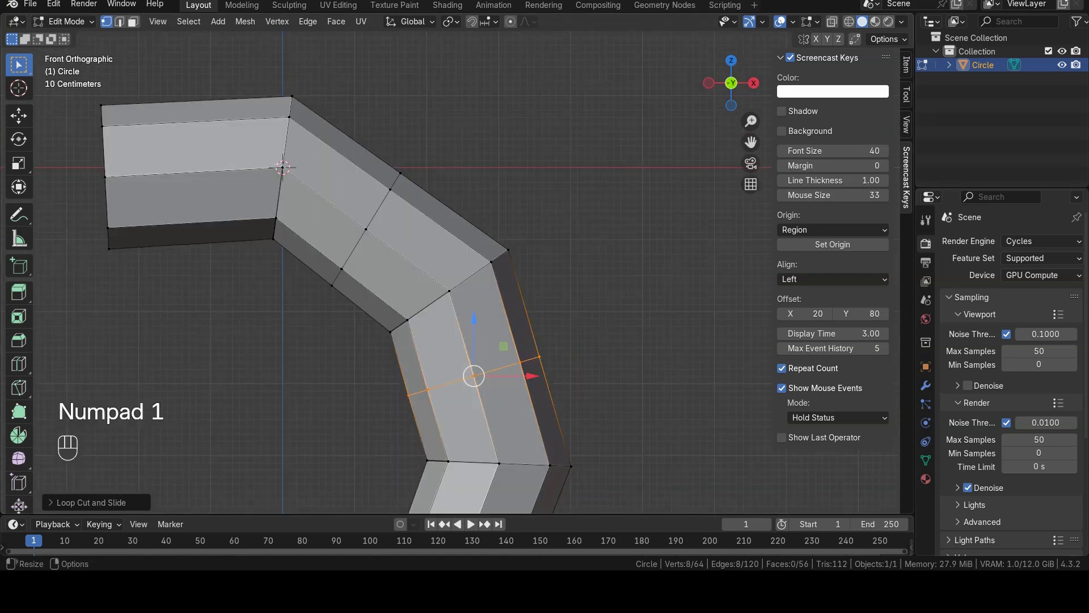
{"action": "middle_click_drag", "start_coordinate": [403, 441], "coordinate": [464, 175], "text": "shift"}
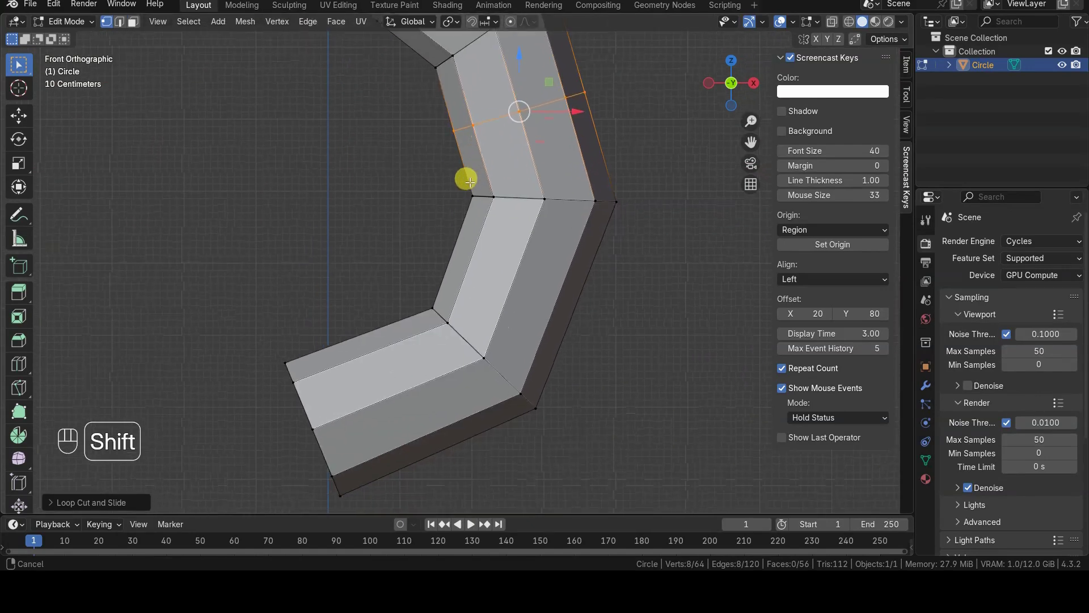
{"action": "scroll", "coordinate": [515, 325], "scroll_direction": "up", "scroll_amount": 4}
{"action": "middle_click_drag", "start_coordinate": [535, 316], "coordinate": [389, 289], "text": "shift"}
{"action": "scroll", "coordinate": [460, 294], "scroll_direction": "down", "scroll_amount": 1}
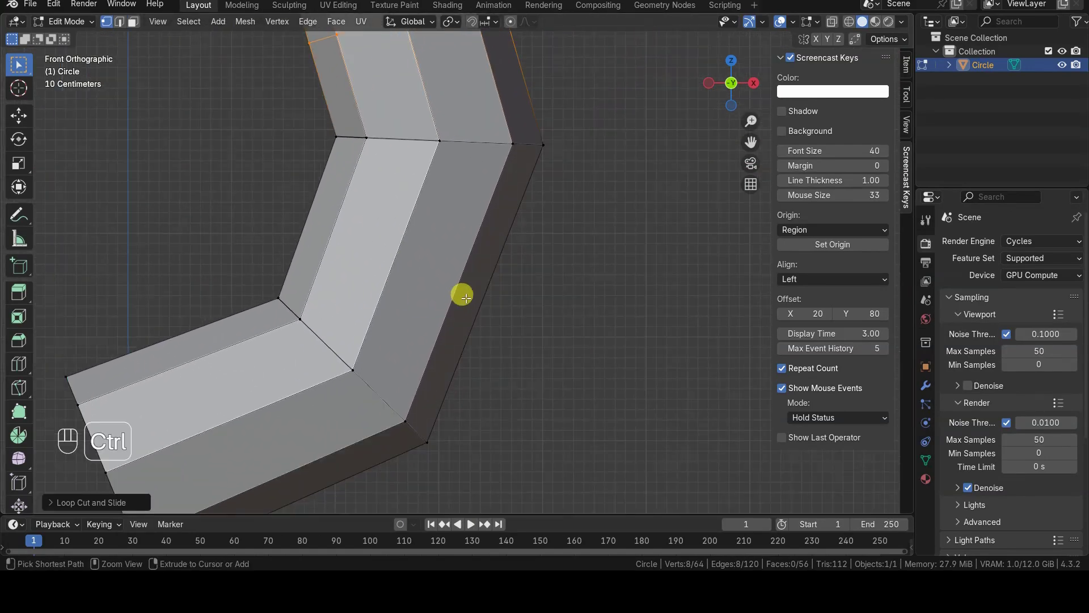
{"action": "key", "text": "ctrl+r"}
{"action": "left_click", "coordinate": [464, 296]}
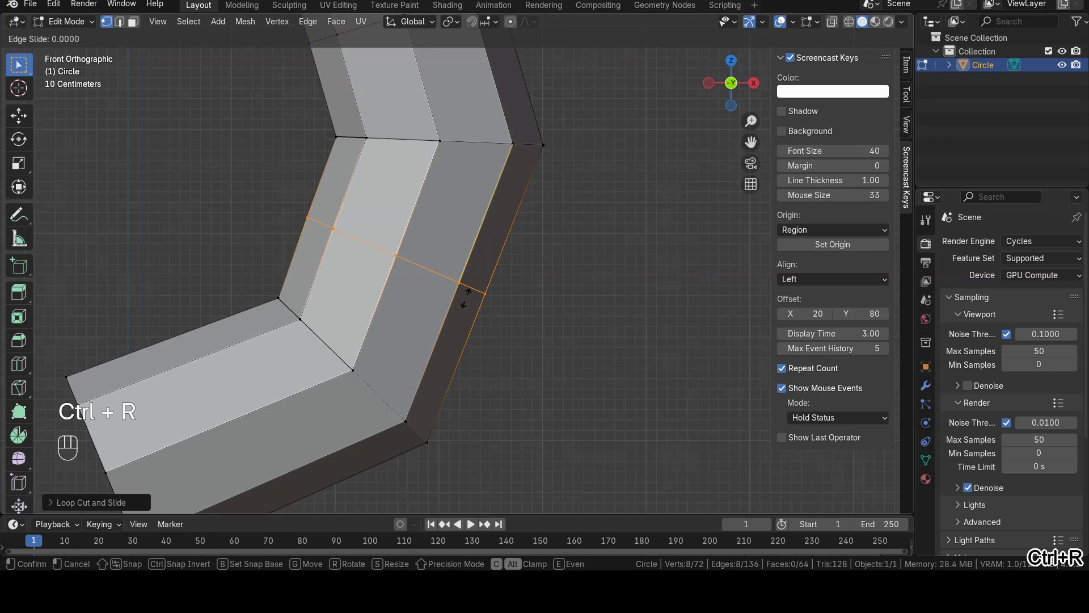
{"action": "left_click", "coordinate": [464, 296]}
{"action": "key", "text": "x"}
{"action": "left_click", "coordinate": [462, 297]}
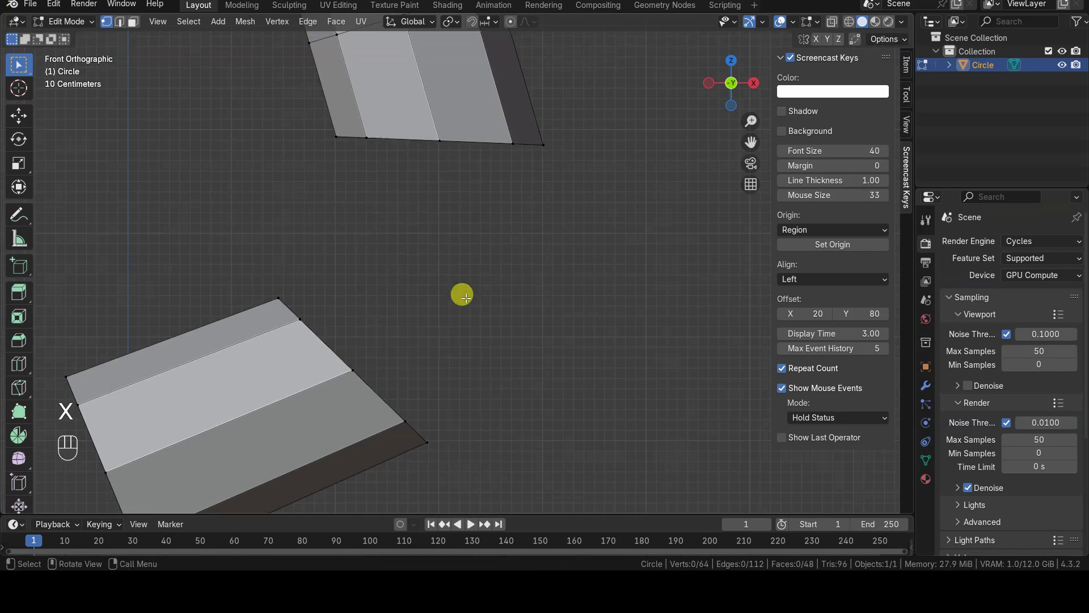
Step: Select the open edge loops at both ends of the gap
{"action": "mouse_move", "coordinate": [462, 295]}
{"action": "middle_mouse_down"}
{"action": "mouse_move", "coordinate": [486, 233]}
{"action": "mouse_move", "coordinate": [448, 242]}
{"action": "mouse_move", "coordinate": [387, 297]}
{"action": "middle_mouse_up"}
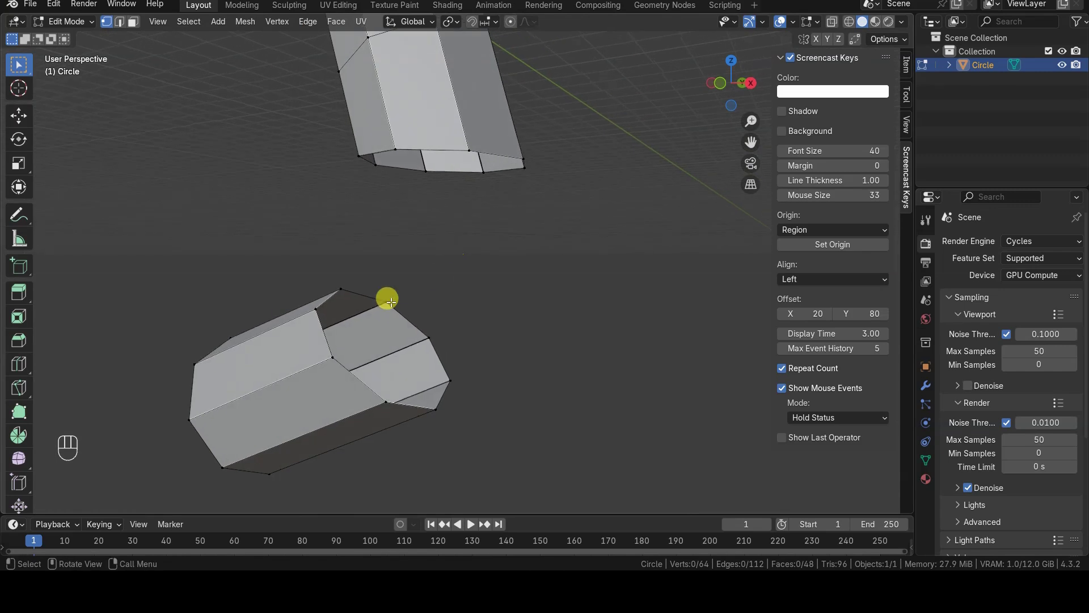
{"action": "left_click", "coordinate": [426, 171], "text": "alt"}
{"action": "left_click", "coordinate": [379, 291], "text": "alt+shift"}
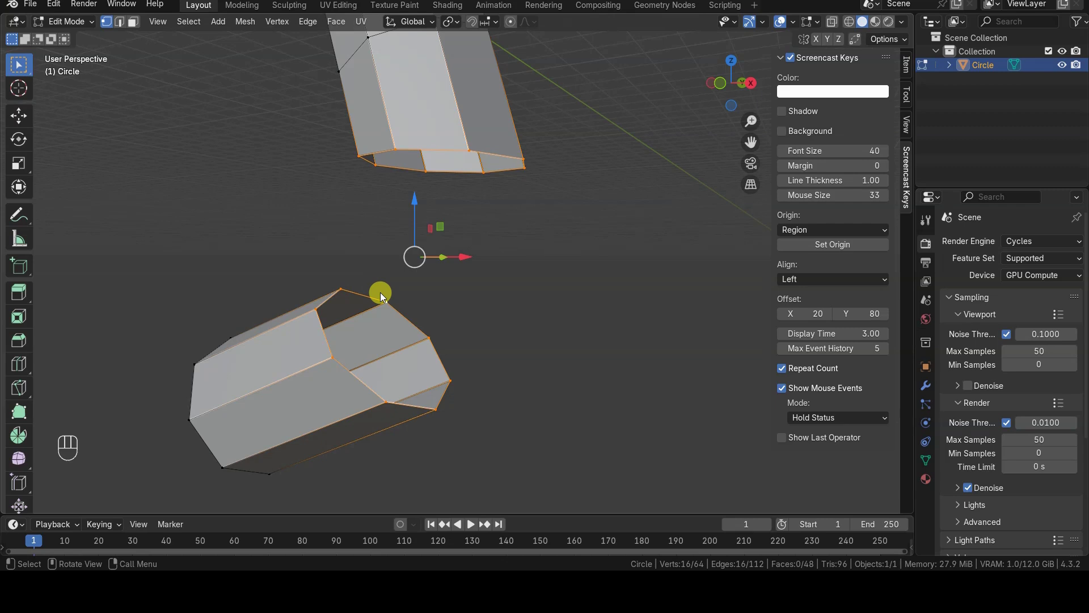
Step: Connect the two open ends with Bridge Edge Loops from the search menu
{"action": "key", "text": "space"}
{"action": "key", "text": "Return"}
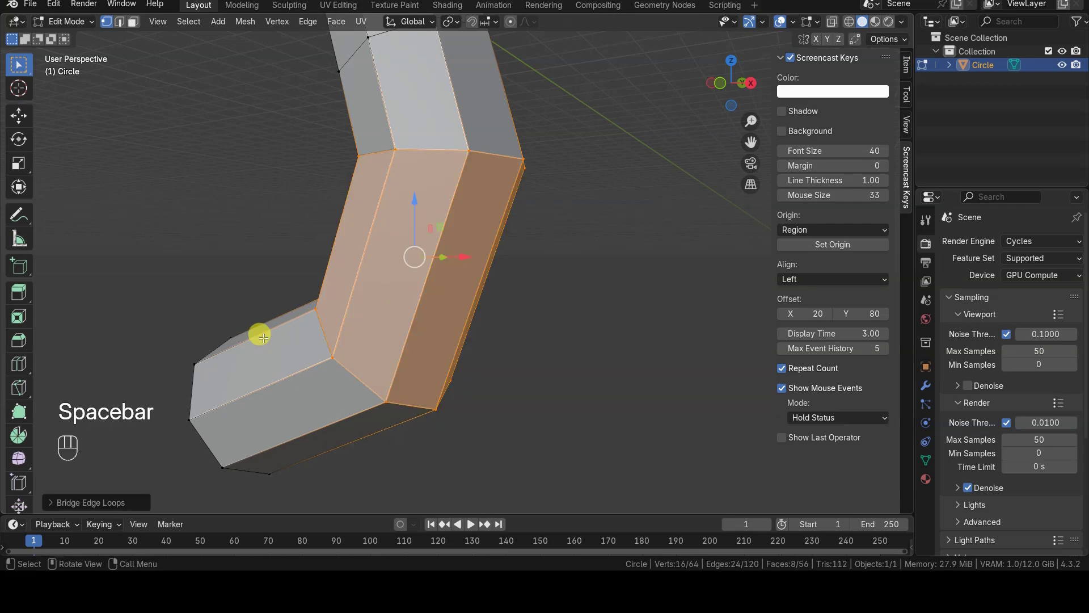
{"action": "left_click", "coordinate": [54, 502]}
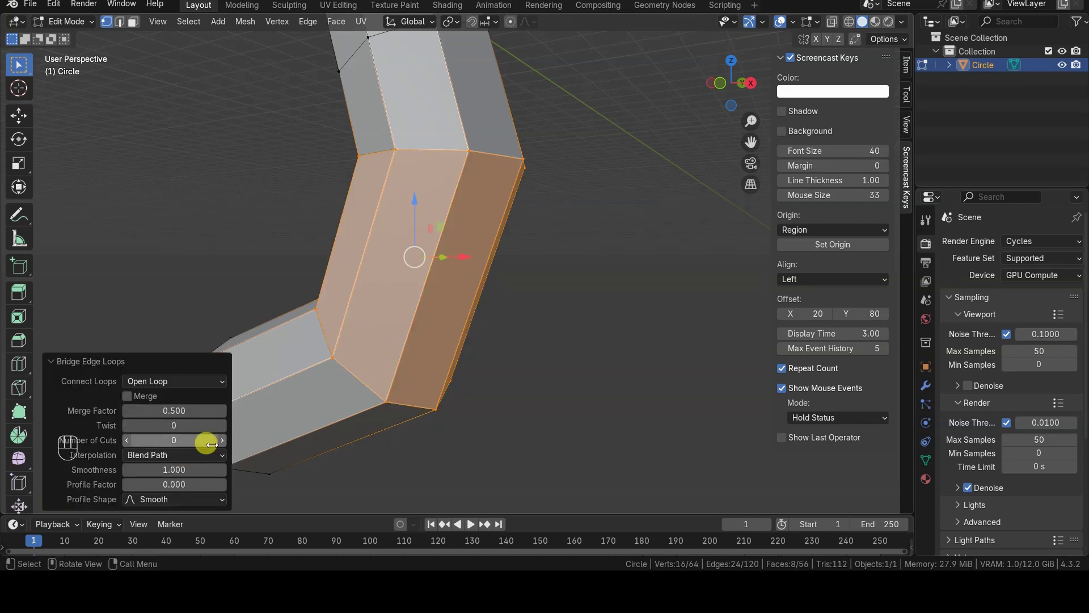
{"action": "left_click_drag", "start_coordinate": [211, 444], "coordinate": [496, 286]}
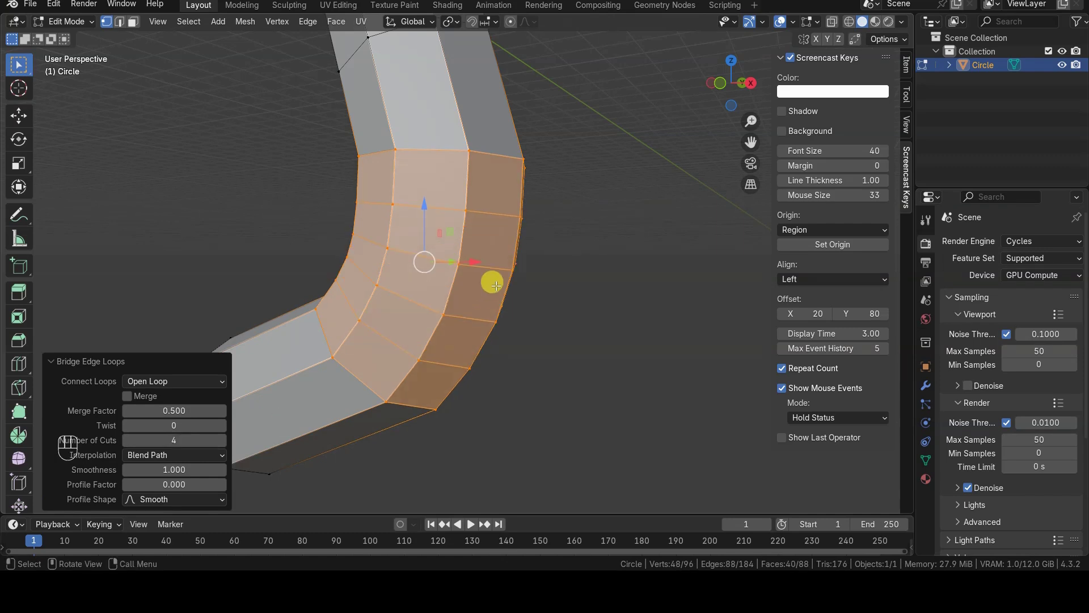
{"action": "key", "text": "KP_1"}
Step: Set the bridge to 6 cuts with Smoothness 0.730 for a curved shape
{"action": "left_click", "coordinate": [159, 439]}
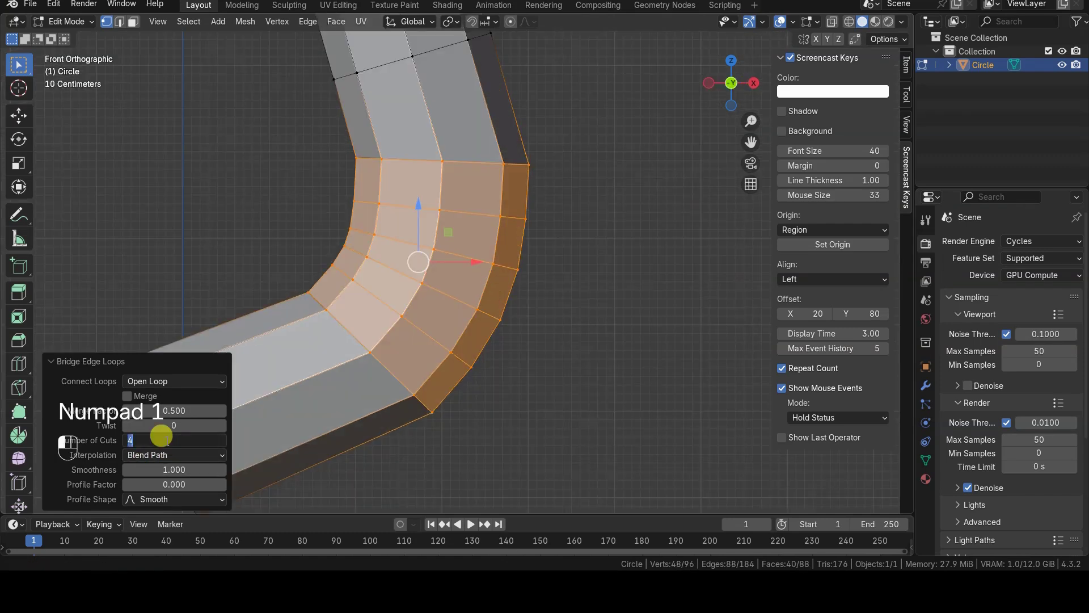
{"action": "type", "text": "0"}
{"action": "key", "text": "Return"}
{"action": "left_click", "coordinate": [221, 441]}
{"action": "type", "text": "5"}
{"action": "key", "text": "Return"}
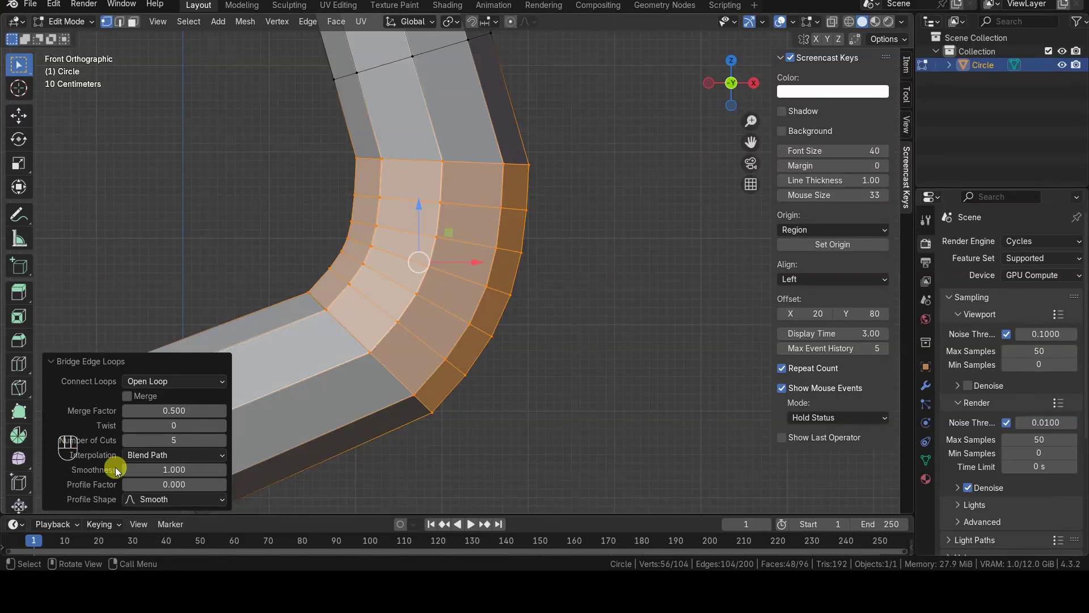
{"action": "mouse_move", "coordinate": [156, 470]}
{"action": "left_mouse_down"}
{"action": "mouse_move", "coordinate": [176, 470]}
{"action": "mouse_move", "coordinate": [130, 470]}
{"action": "left_mouse_up"}
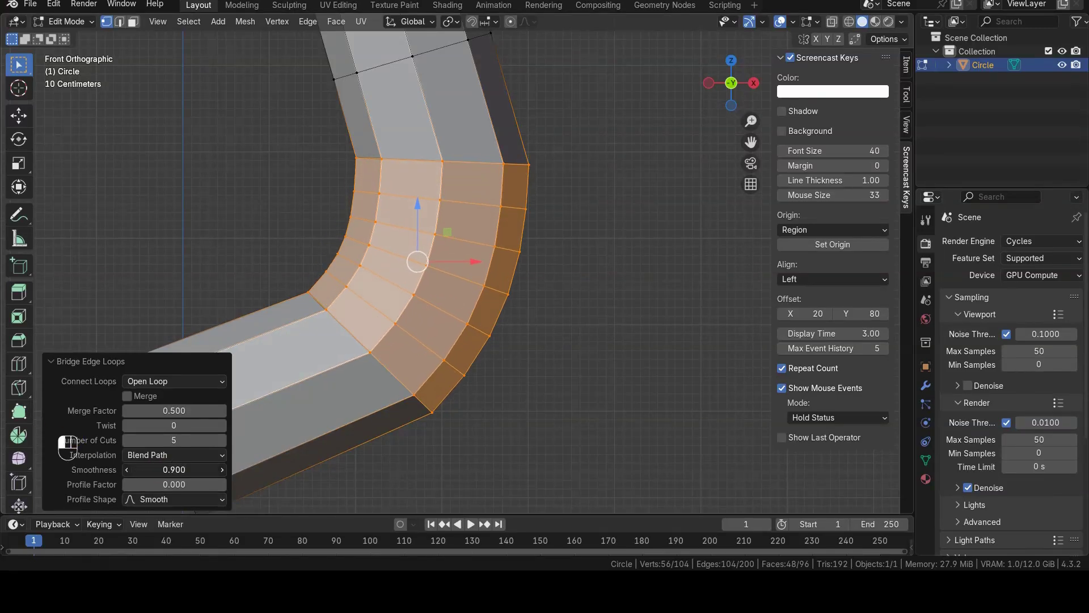
{"action": "mouse_move", "coordinate": [130, 470]}
{"action": "left_mouse_down"}
{"action": "mouse_move", "coordinate": [170, 471]}
{"action": "mouse_move", "coordinate": [161, 485]}
{"action": "left_mouse_up"}
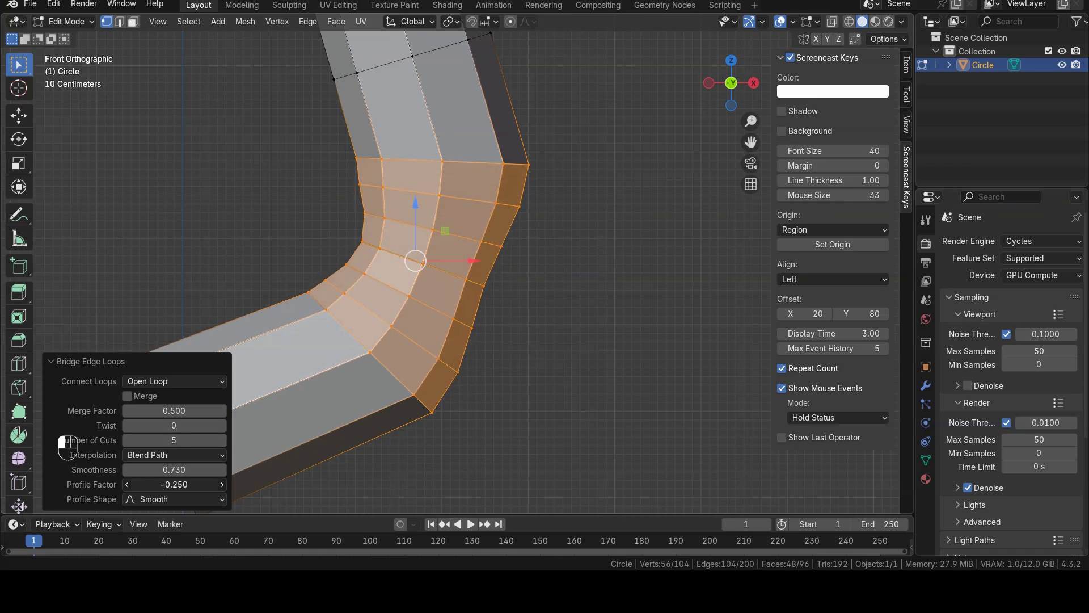
{"action": "left_click", "coordinate": [223, 442]}
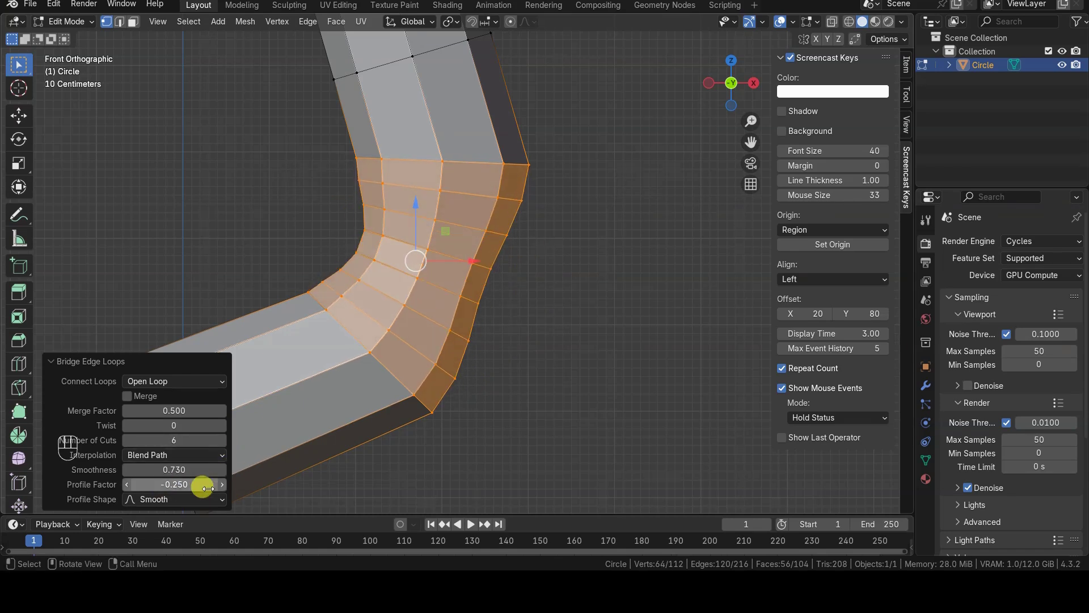
{"action": "mouse_move", "coordinate": [387, 347]}
{"action": "middle_mouse_down"}
{"action": "mouse_move", "coordinate": [412, 367]}
{"action": "mouse_move", "coordinate": [438, 362]}
{"action": "middle_mouse_up"}
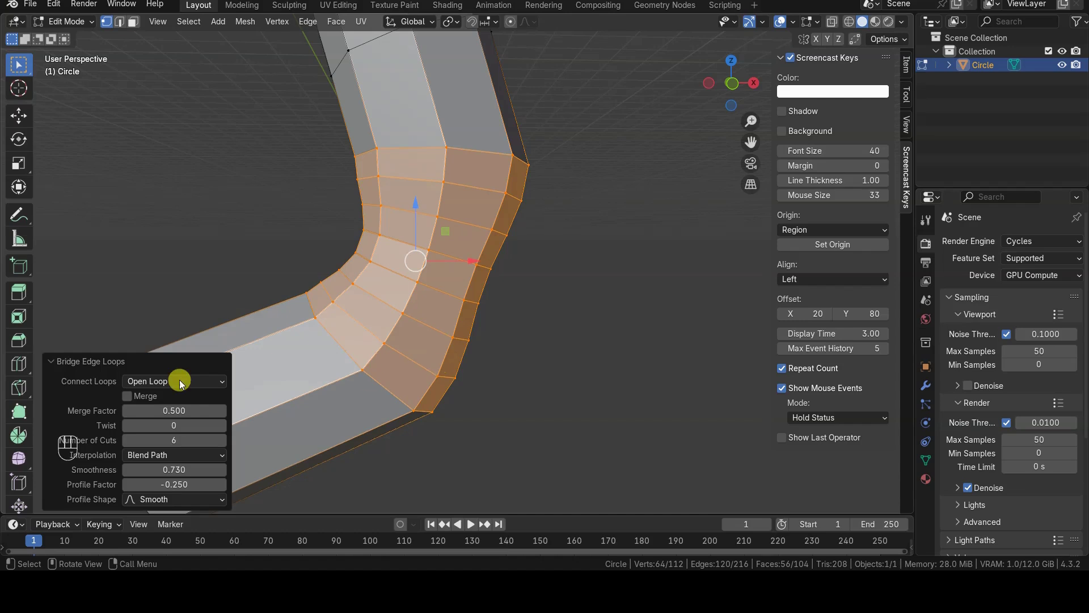